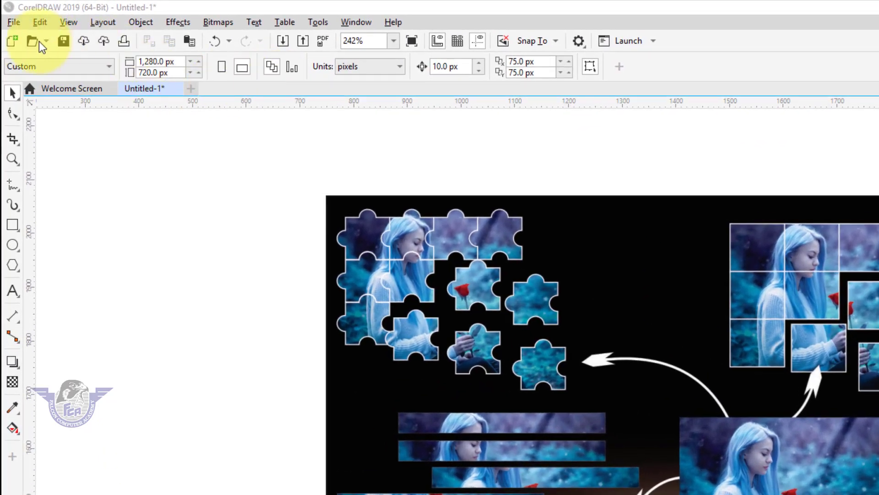
- Create a new CMYK document with the Business Card page size, landscape orientation and 300 dpi resolution
{"action": "left_click", "coordinate": [12, 23]}
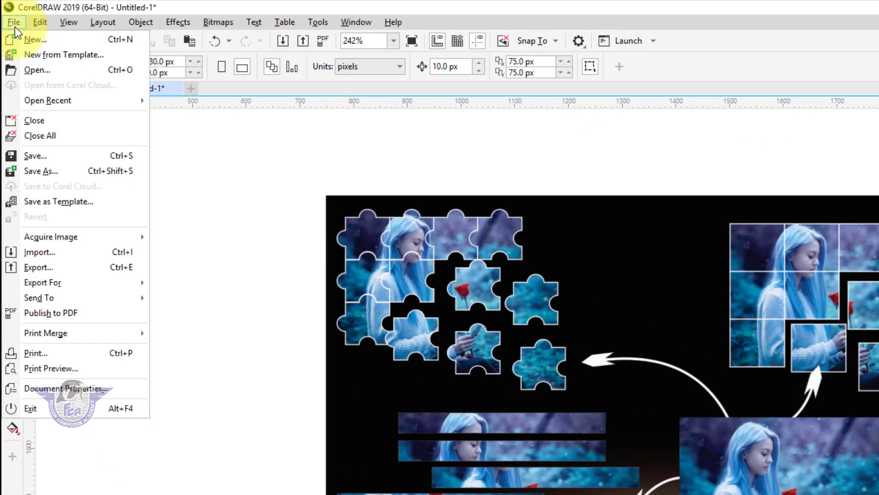
{"action": "left_click", "coordinate": [24, 38]}
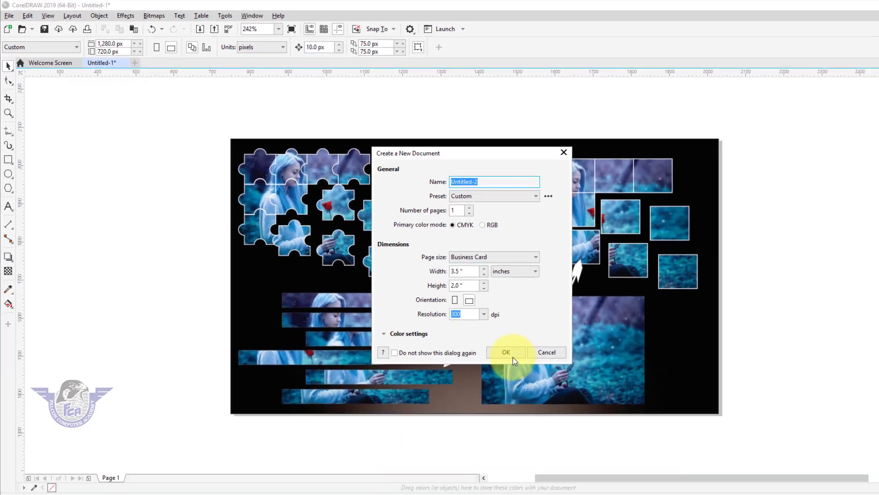
{"action": "left_click", "coordinate": [513, 357]}
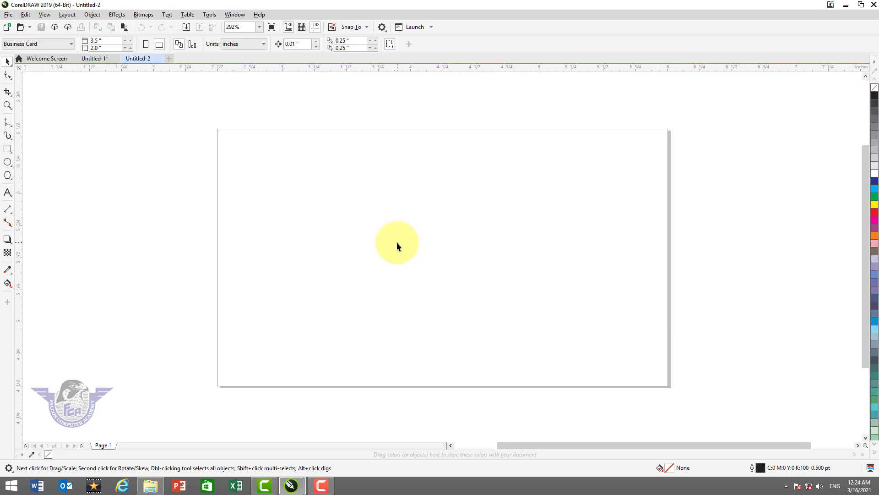
- Switch the drawing units to pixels and set the page size to 1280 by 720 px
{"action": "left_click", "coordinate": [238, 44]}
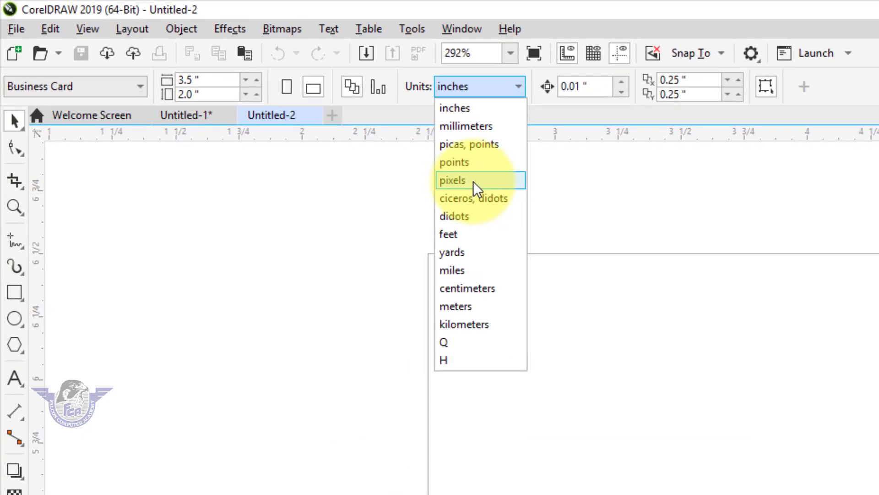
{"action": "left_click", "coordinate": [474, 181]}
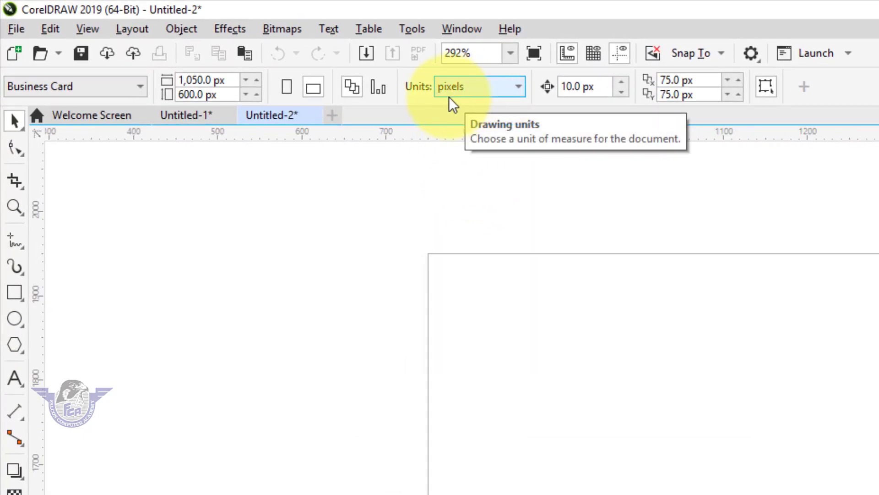
{"action": "left_click", "coordinate": [207, 79]}
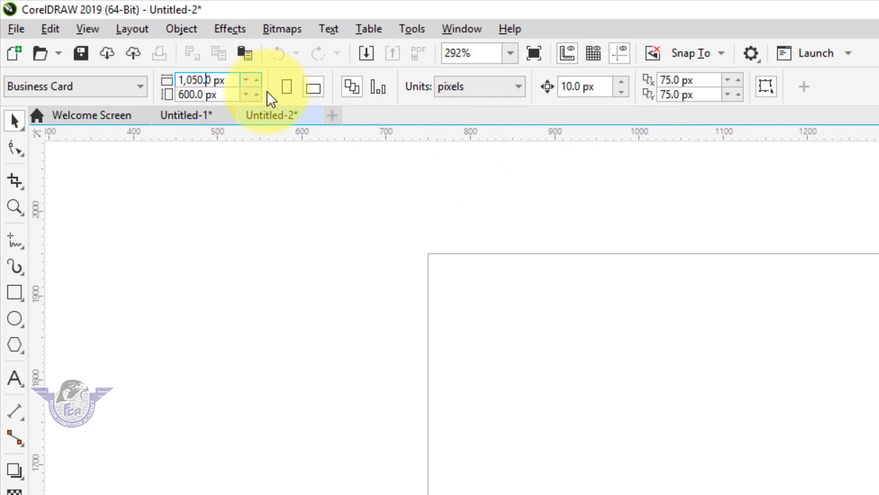
{"action": "double_click", "coordinate": [207, 80]}
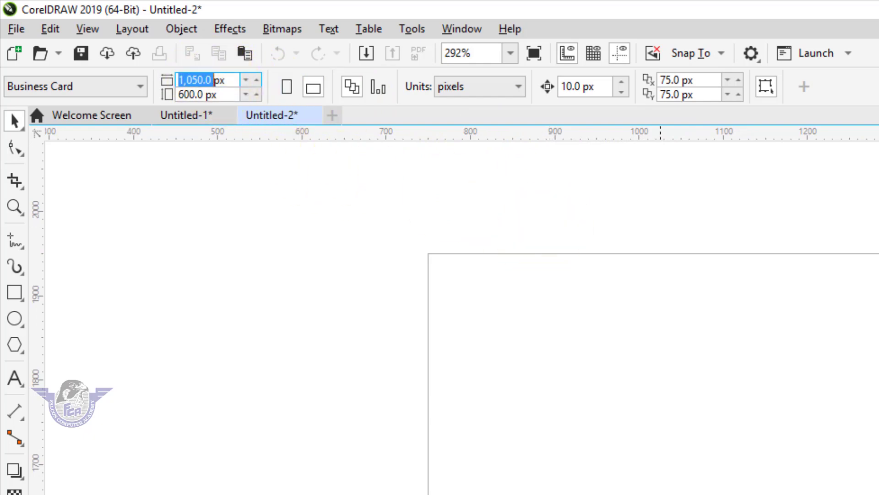
{"action": "type", "text": "1280"}
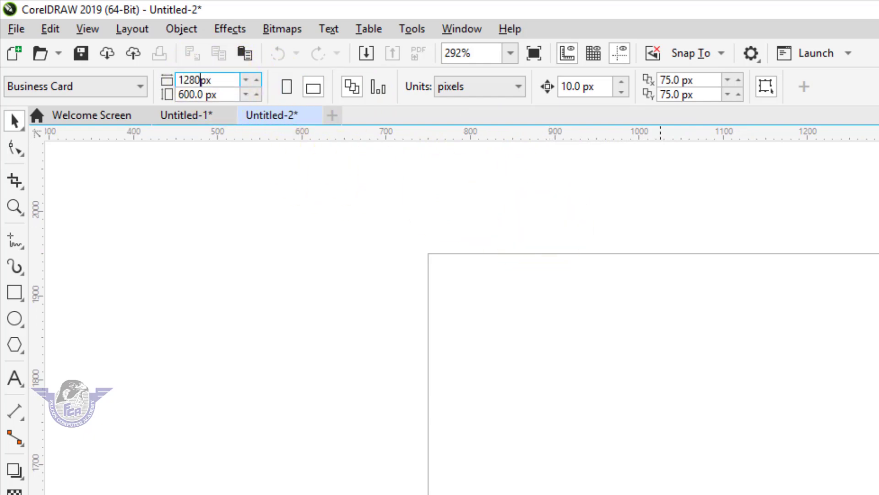
{"action": "key", "text": "Tab"}
{"action": "type", "text": "720"}
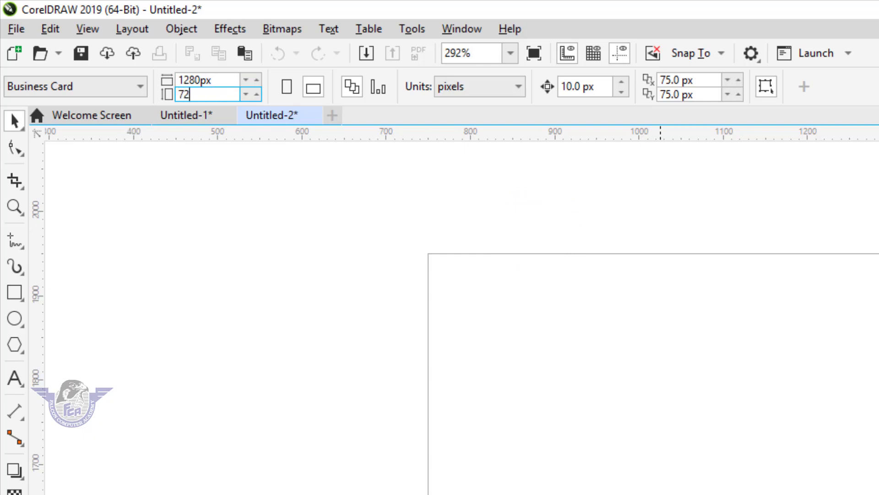
{"action": "key", "text": "Return"}
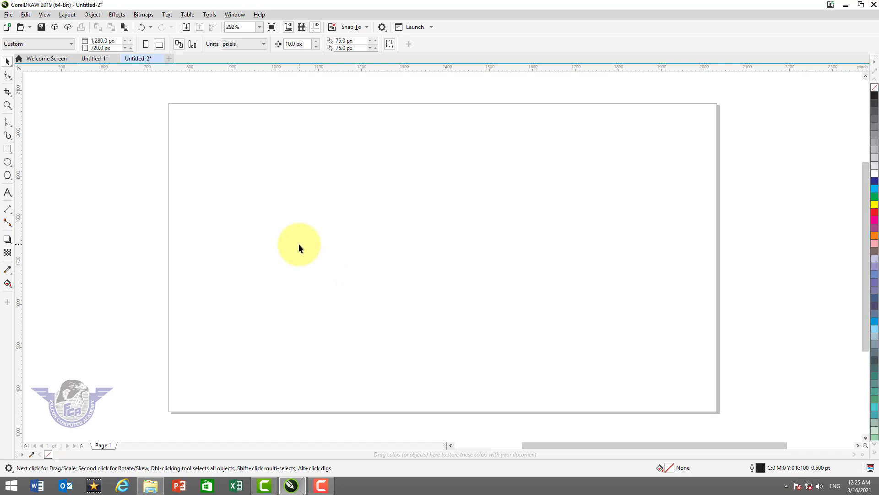
- Import images.jpg from Removable Disk (F:) and place it on the page at about 850 by 561 px
{"action": "right_click", "coordinate": [242, 159]}
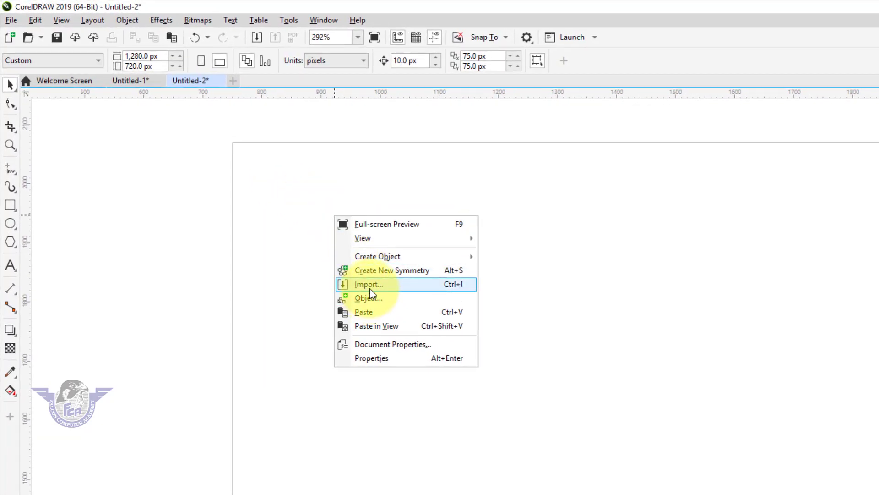
{"action": "left_click", "coordinate": [369, 287]}
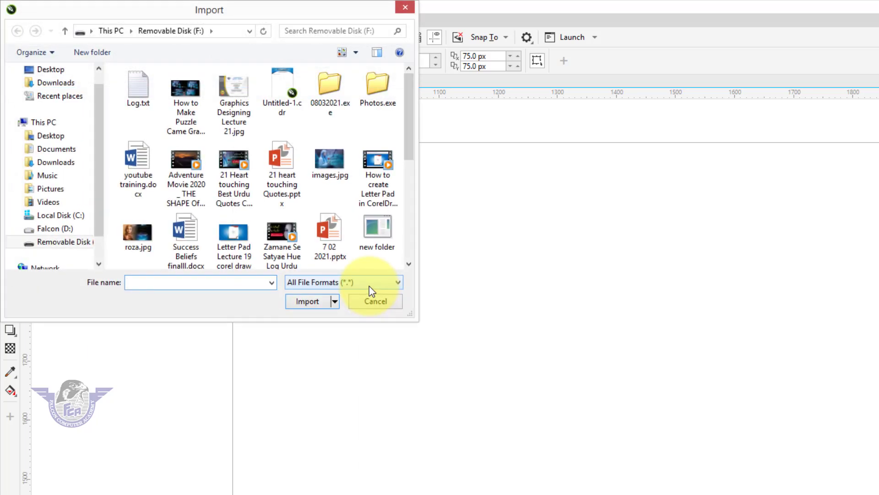
{"action": "left_click", "coordinate": [334, 166]}
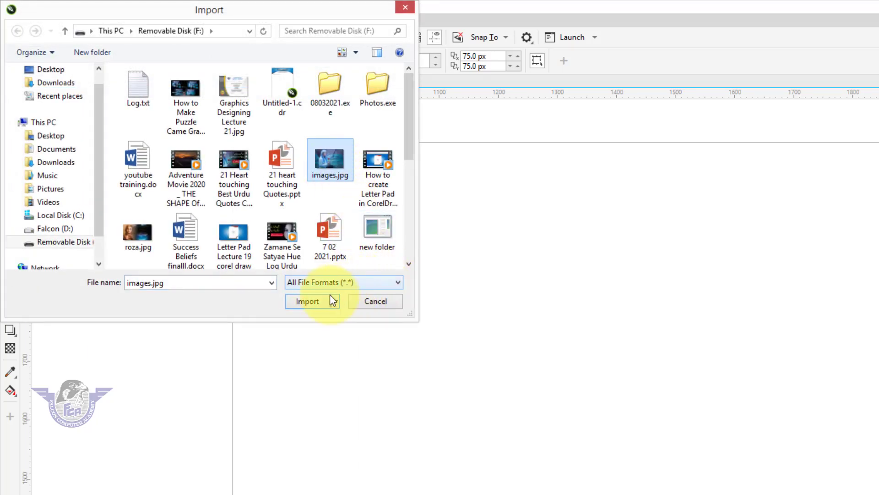
{"action": "left_click", "coordinate": [313, 304]}
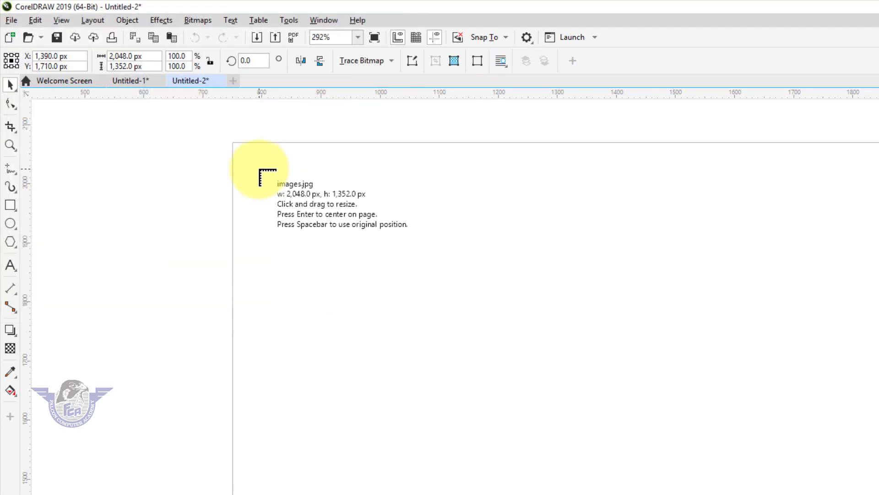
{"action": "left_click_drag", "start_coordinate": [260, 169], "coordinate": [774, 494]}
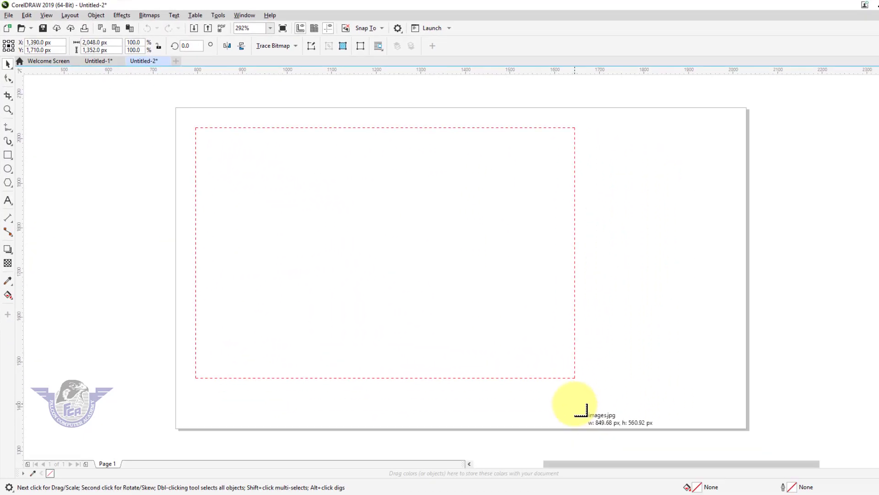
{"action": "left_click_drag", "start_coordinate": [581, 409], "coordinate": [576, 407]}
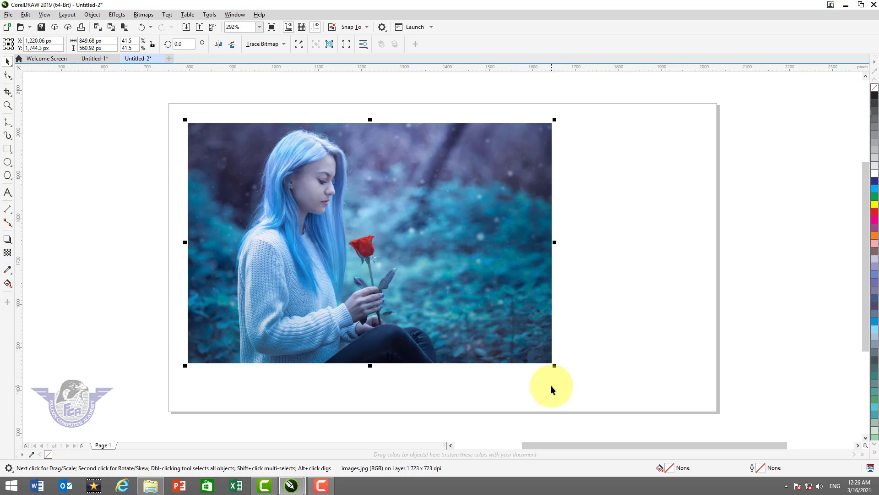
- Scale the photo down to about 646 by 426 px, place a copy over the page's right edge, and nudge the original slightly down
{"action": "left_click_drag", "start_coordinate": [554, 367], "coordinate": [466, 309]}
{"action": "left_click_drag", "start_coordinate": [301, 233], "coordinate": [701, 263]}
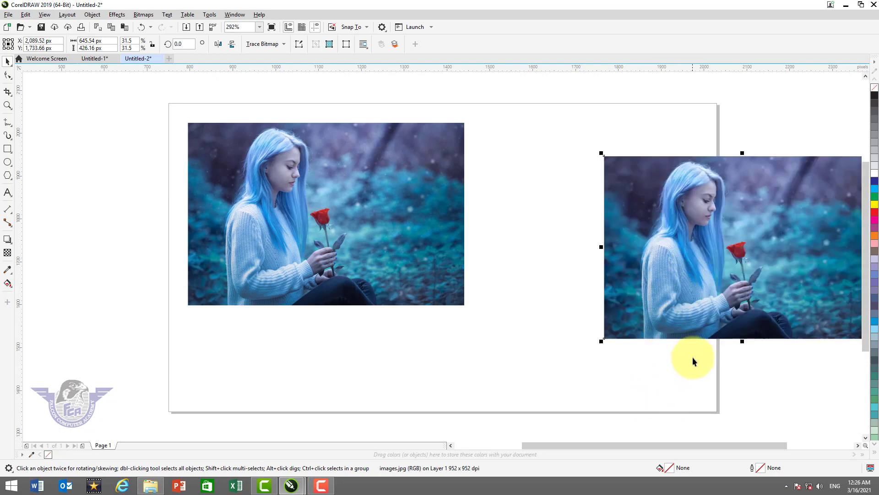
{"action": "left_click", "coordinate": [397, 216]}
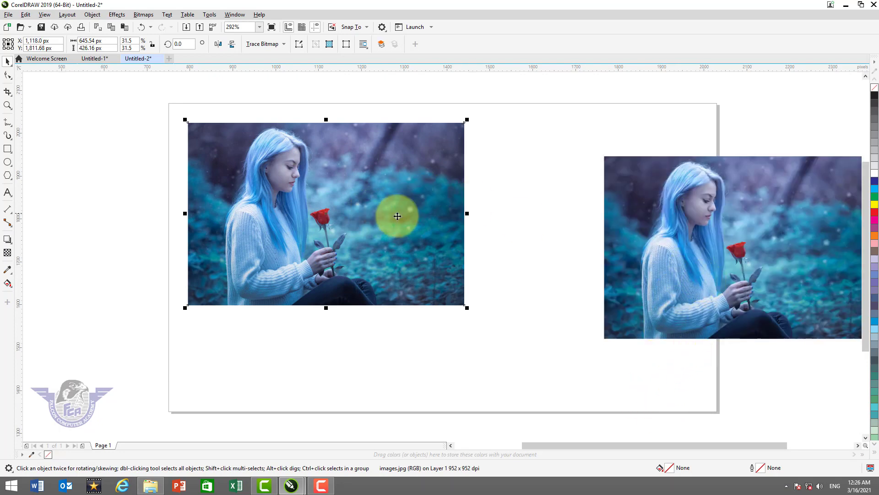
{"action": "left_click_drag", "start_coordinate": [367, 208], "coordinate": [365, 217]}
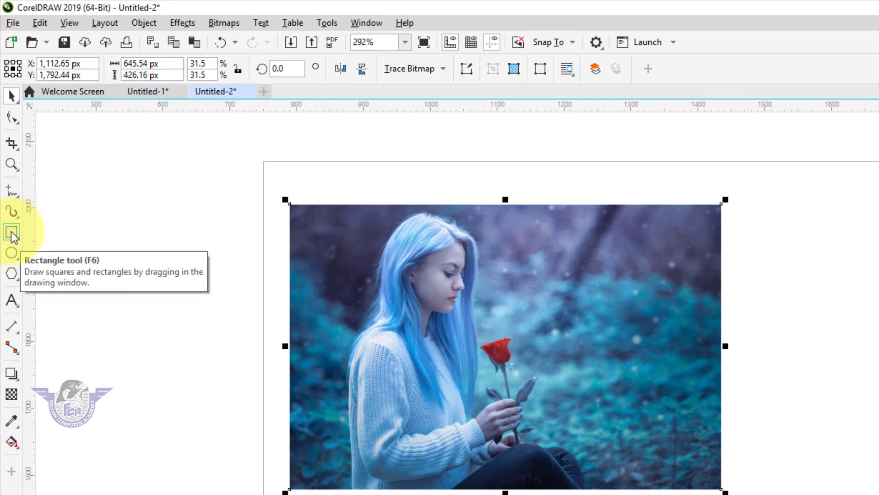
- Draw a white-outlined square of about 153 px at the photo's upper-left corner and repeat it rightward into a row of four
{"action": "left_click", "coordinate": [11, 238]}
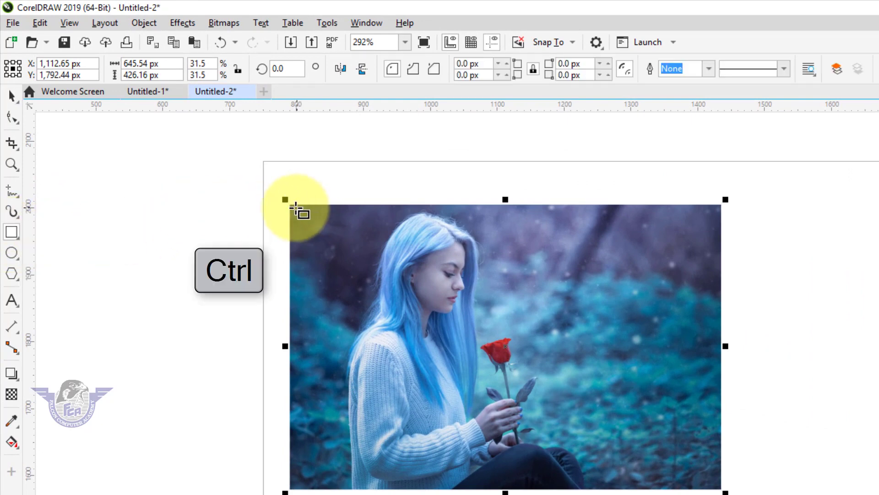
{"action": "left_click_drag", "start_coordinate": [290, 205], "coordinate": [392, 306]}
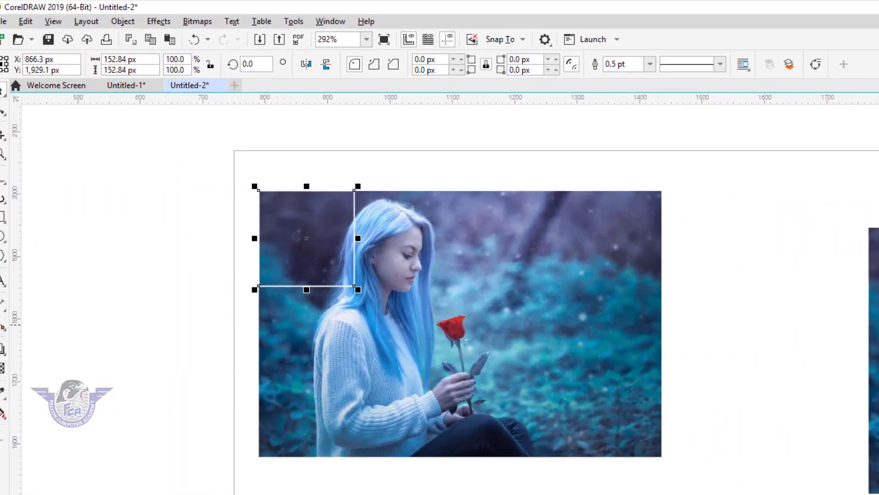
{"action": "left_click_drag", "start_coordinate": [267, 239], "coordinate": [409, 255]}
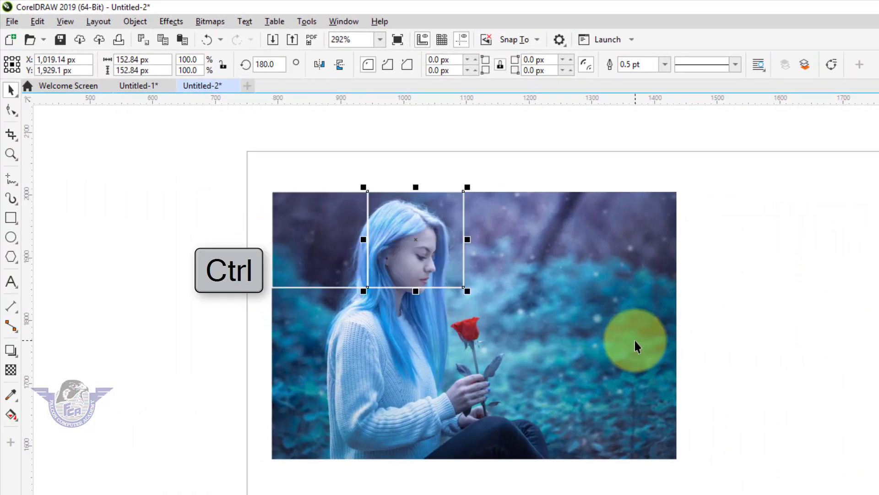
{"action": "key", "text": "ctrl+r"}
{"action": "key", "text": "ctrl+r"}
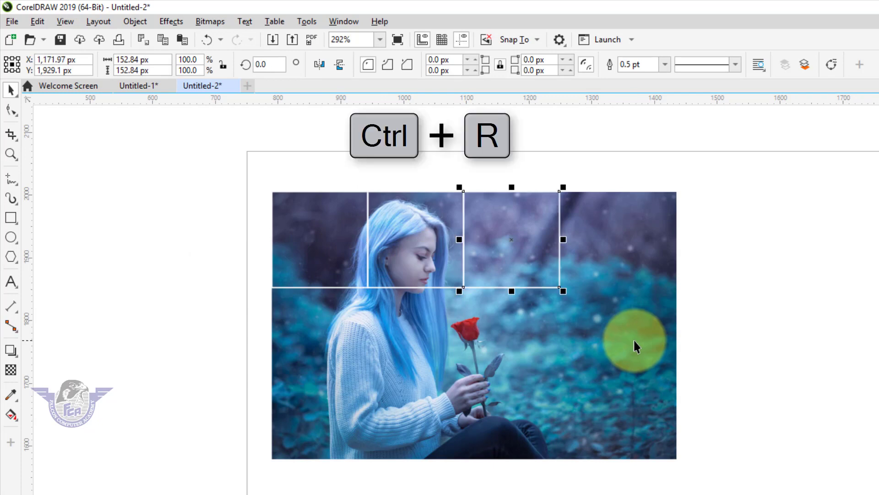
- Scale the row down to squares of about 102 px and copy its last two squares rightward to make six
{"action": "left_click_drag", "start_coordinate": [719, 158], "coordinate": [224, 342]}
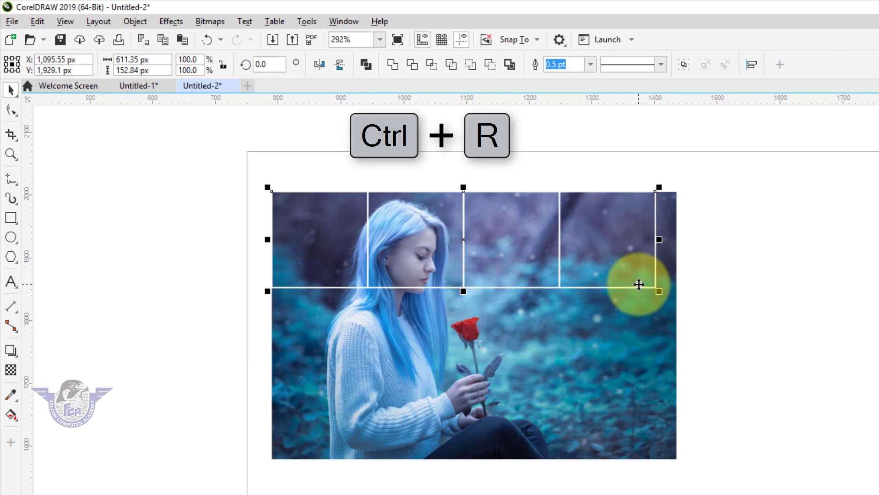
{"action": "left_click_drag", "start_coordinate": [663, 297], "coordinate": [533, 263]}
{"action": "left_click_drag", "start_coordinate": [379, 146], "coordinate": [580, 309]}
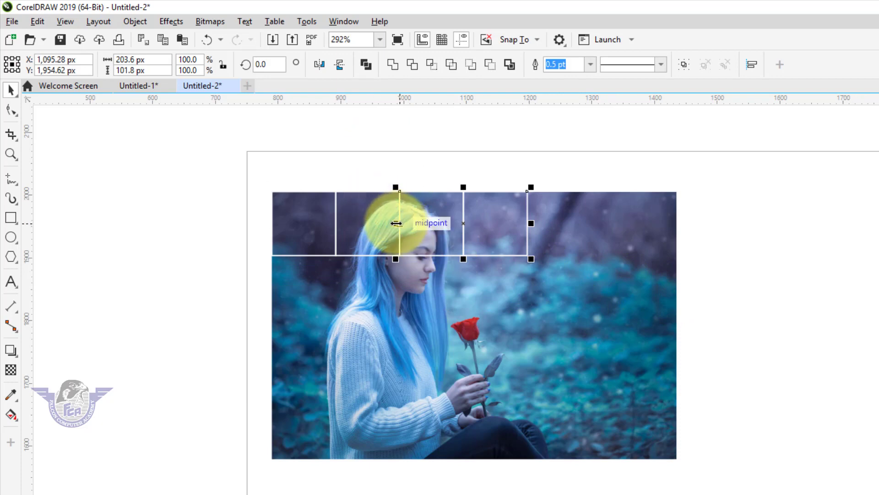
{"action": "left_click_drag", "start_coordinate": [395, 223], "coordinate": [557, 232]}
{"action": "left_click", "coordinate": [762, 274]}
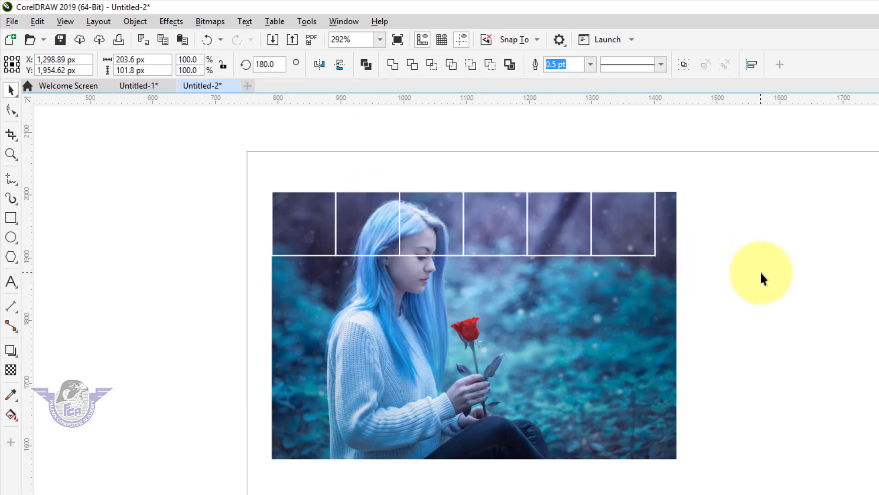
- Copy the row of six squares directly below itself and repeat the copy until the photo carries four rows
{"action": "left_click_drag", "start_coordinate": [228, 170], "coordinate": [703, 284]}
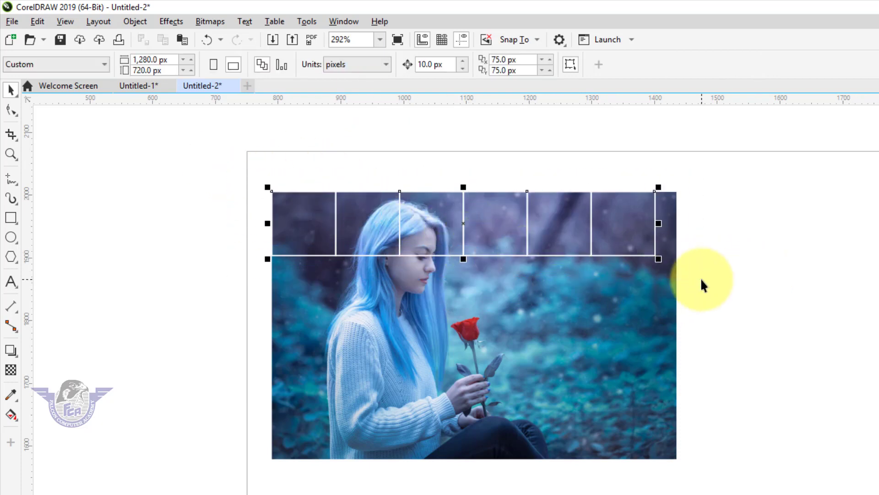
{"action": "left_click_drag", "start_coordinate": [463, 187], "coordinate": [460, 274]}
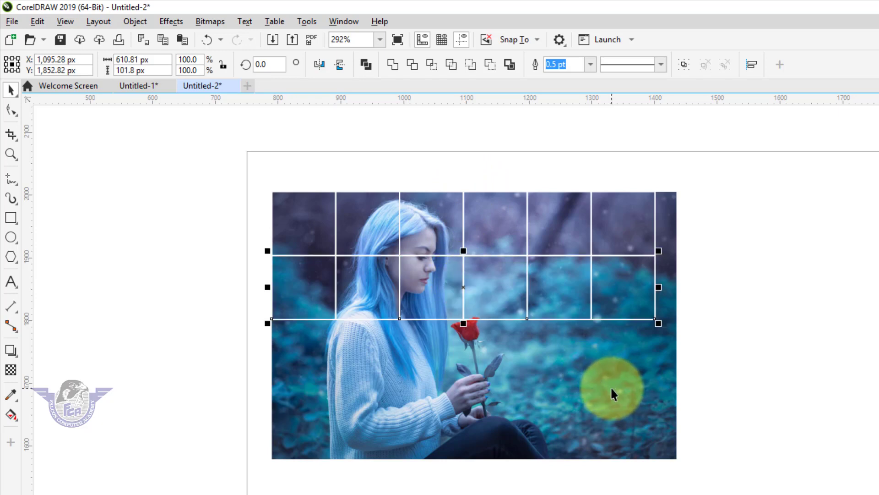
{"action": "key", "text": "ctrl+r"}
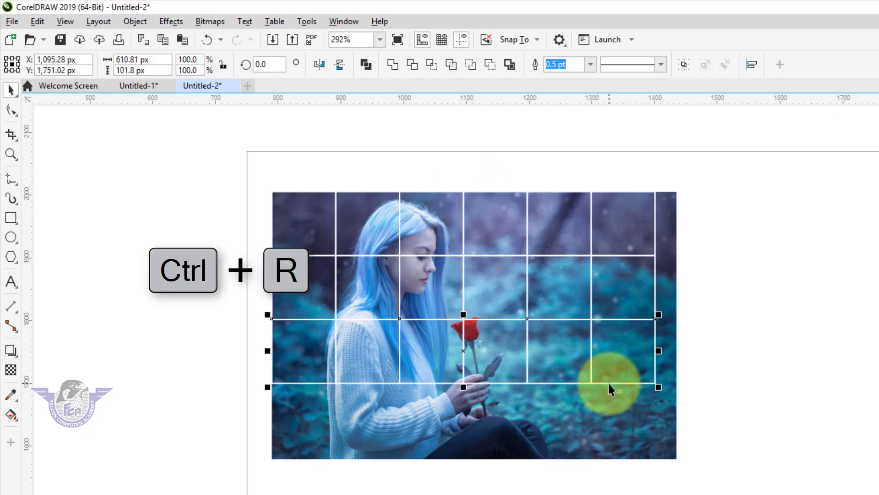
{"action": "key", "text": "ctrl+r"}
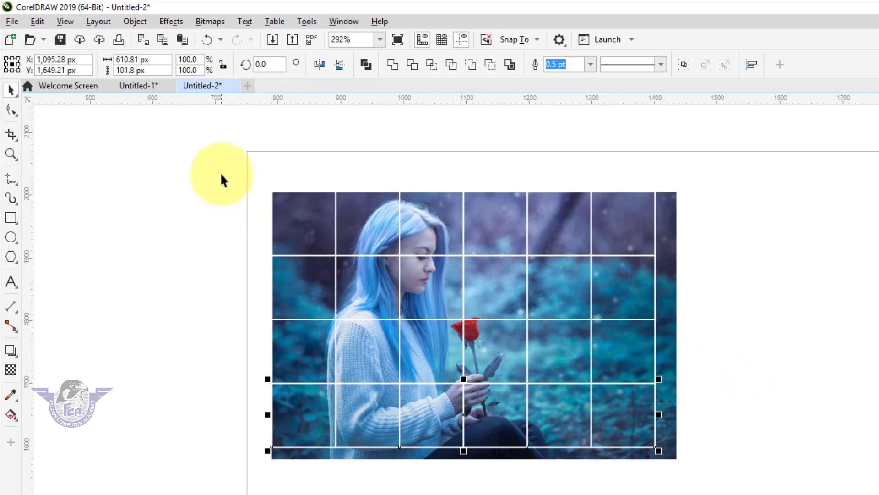
- Group all the grid squares and centre the group horizontally and vertically on the photo
{"action": "left_click_drag", "start_coordinate": [220, 170], "coordinate": [671, 459]}
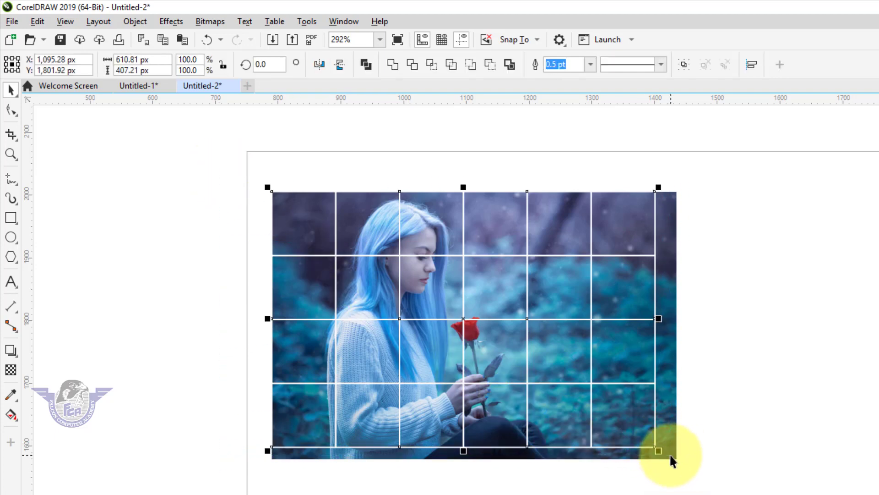
{"action": "key", "text": "ctrl+g"}
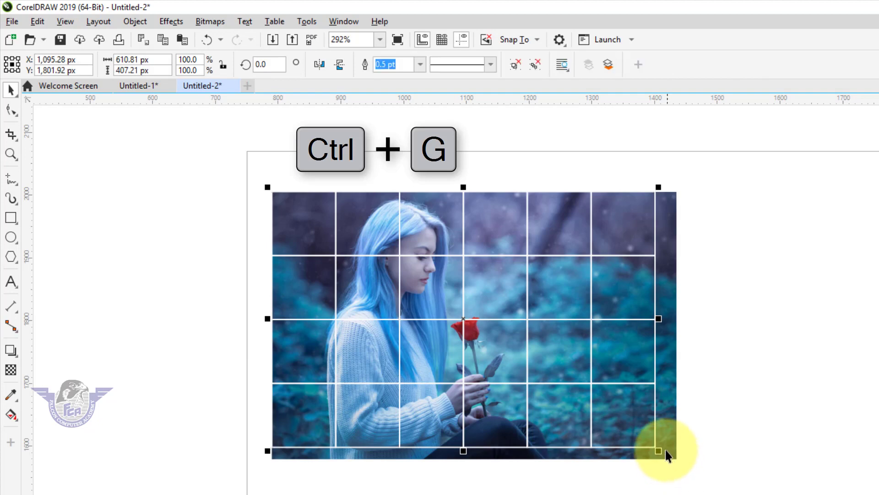
{"action": "left_click", "coordinate": [673, 406], "text": "shift"}
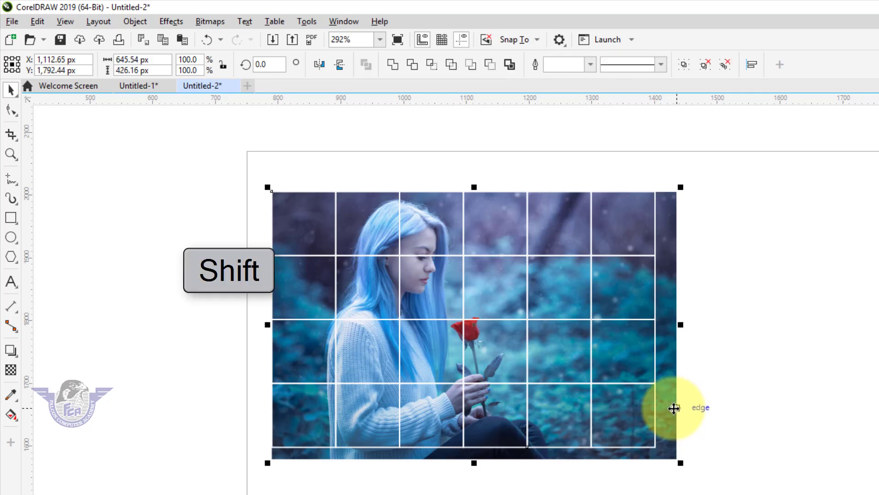
{"action": "key", "text": "c"}
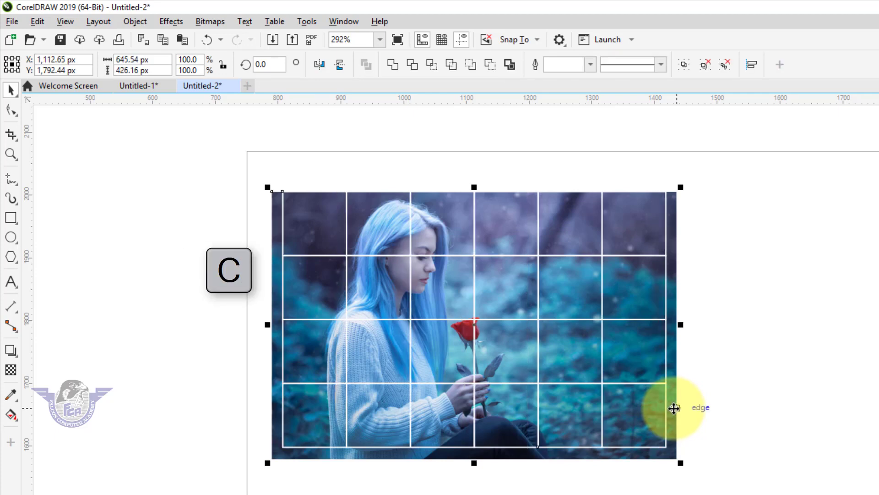
{"action": "key", "text": "e"}
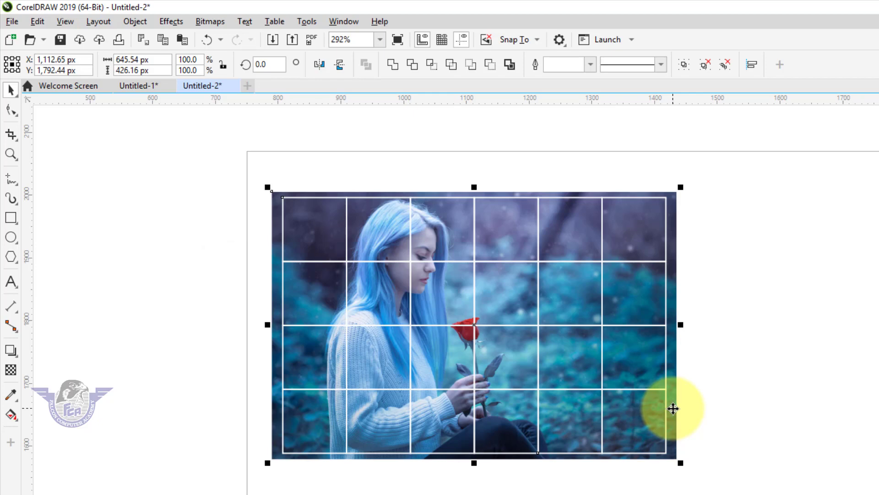
{"action": "left_click", "coordinate": [724, 370]}
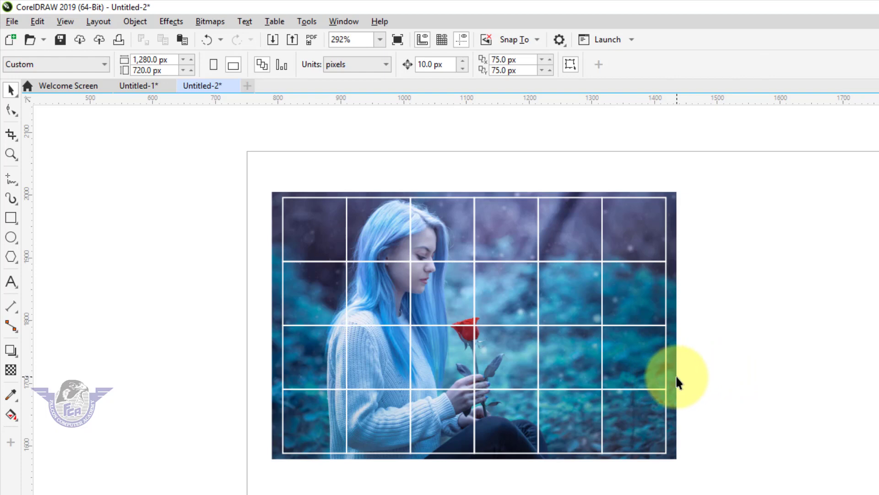
{"action": "left_click", "coordinate": [675, 375]}
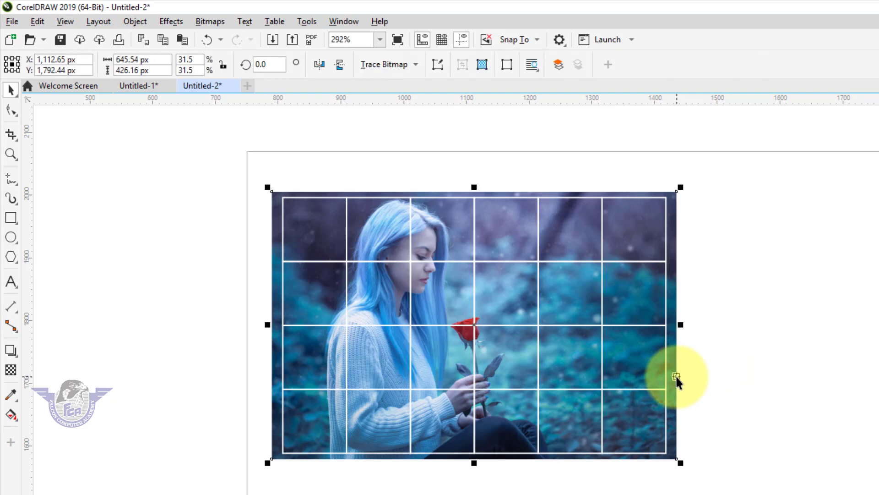
{"action": "left_click", "coordinate": [640, 390]}
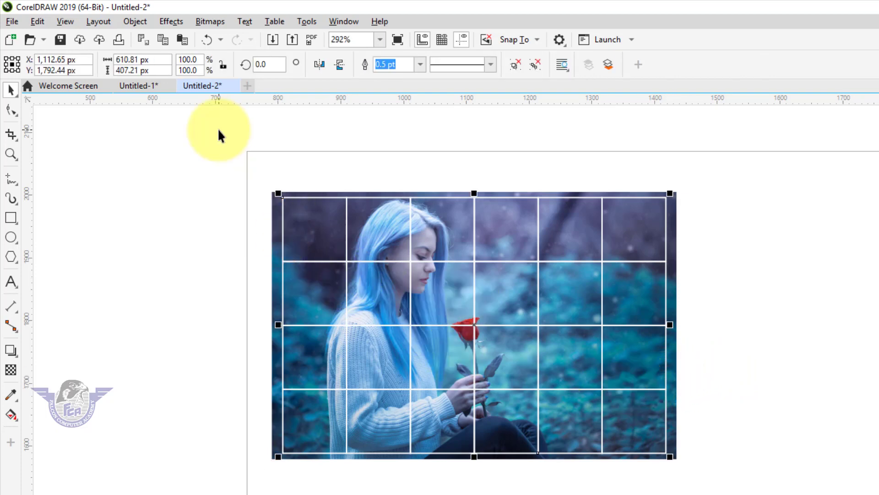
{"action": "left_click_drag", "start_coordinate": [215, 129], "coordinate": [676, 466]}
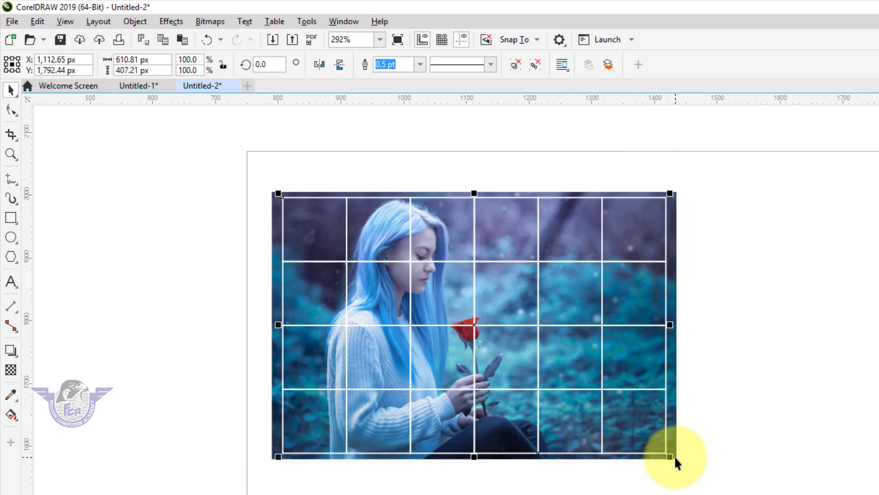
{"action": "left_click", "coordinate": [701, 435]}
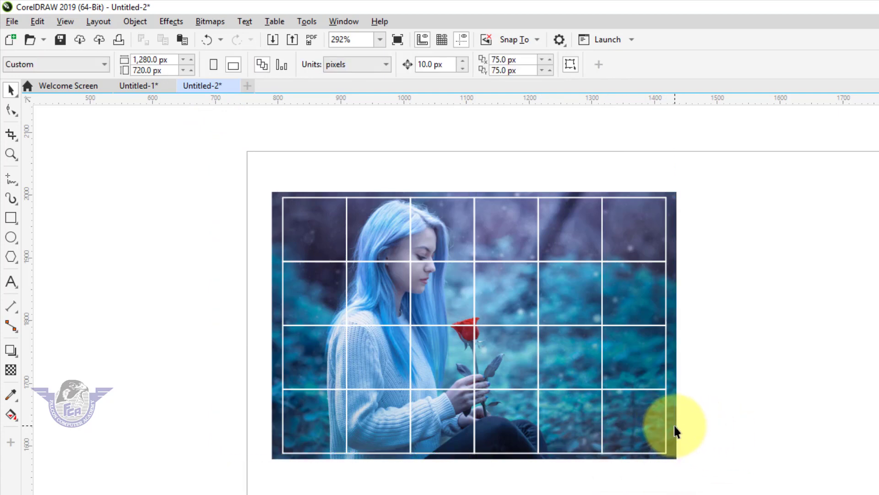
- Place the photo inside the grid of squares with PowerClip and ungroup the filled grid into single squares
{"action": "left_click", "coordinate": [676, 428]}
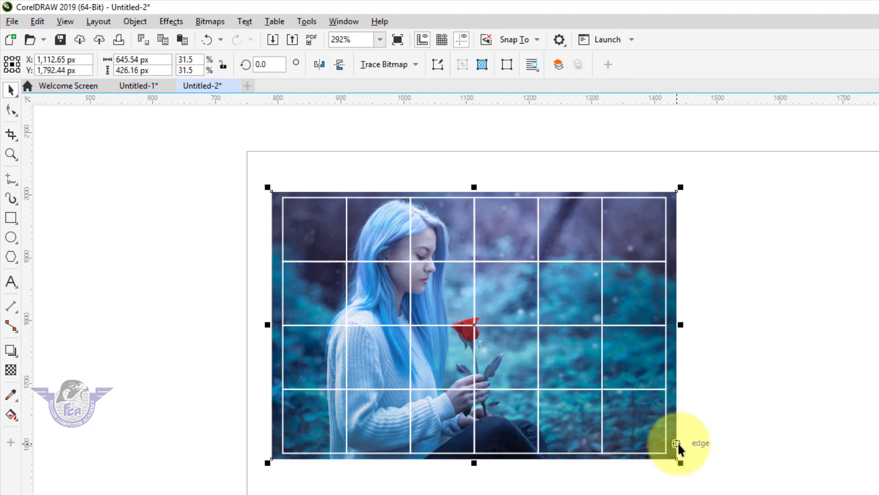
{"action": "left_click", "coordinate": [138, 23]}
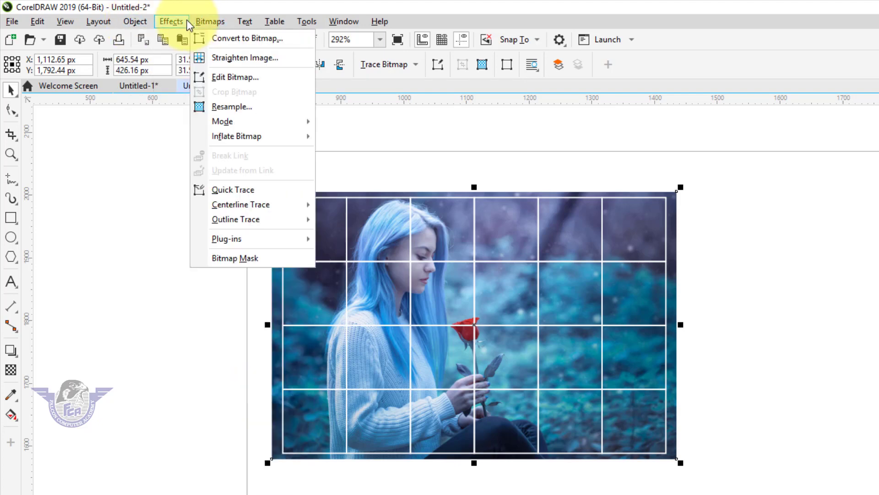
{"action": "mouse_move", "coordinate": [163, 19]}
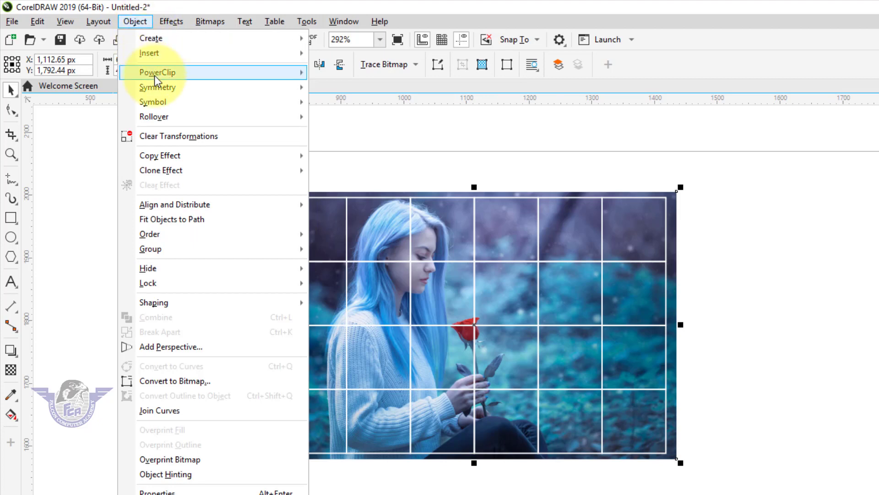
{"action": "mouse_move", "coordinate": [155, 74]}
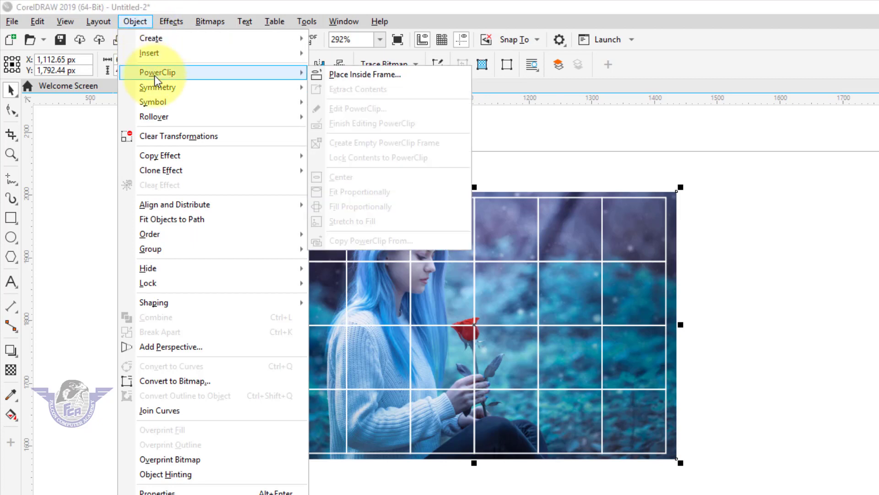
{"action": "left_click", "coordinate": [386, 75]}
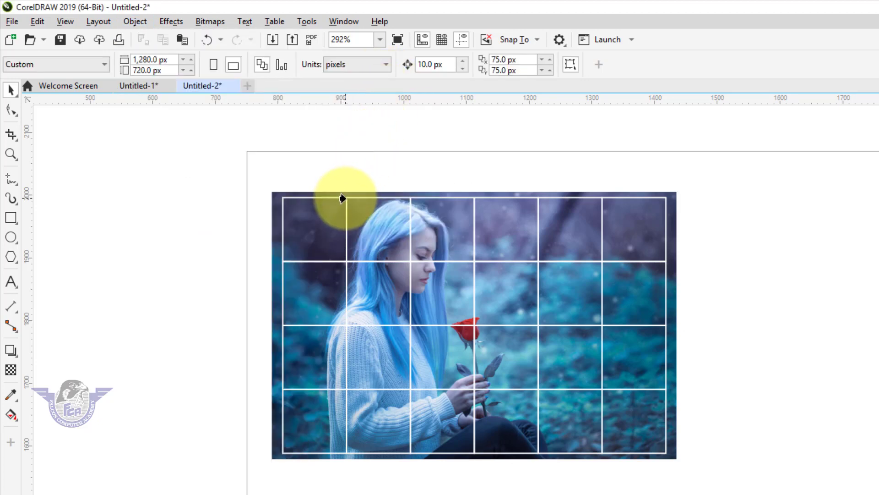
{"action": "left_click", "coordinate": [342, 198]}
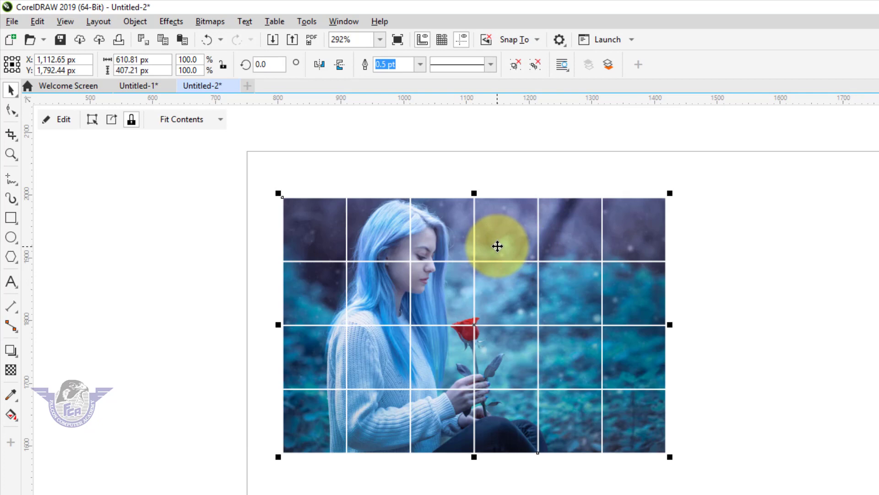
{"action": "right_click", "coordinate": [497, 246]}
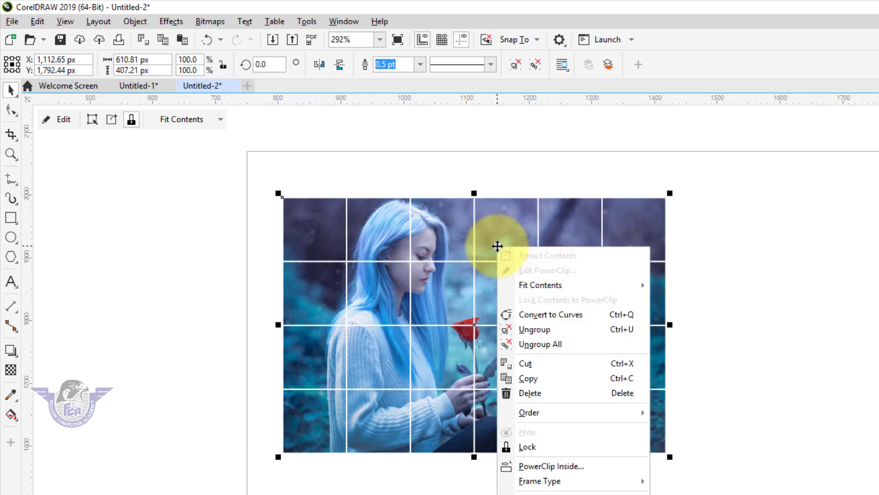
{"action": "left_click", "coordinate": [551, 328]}
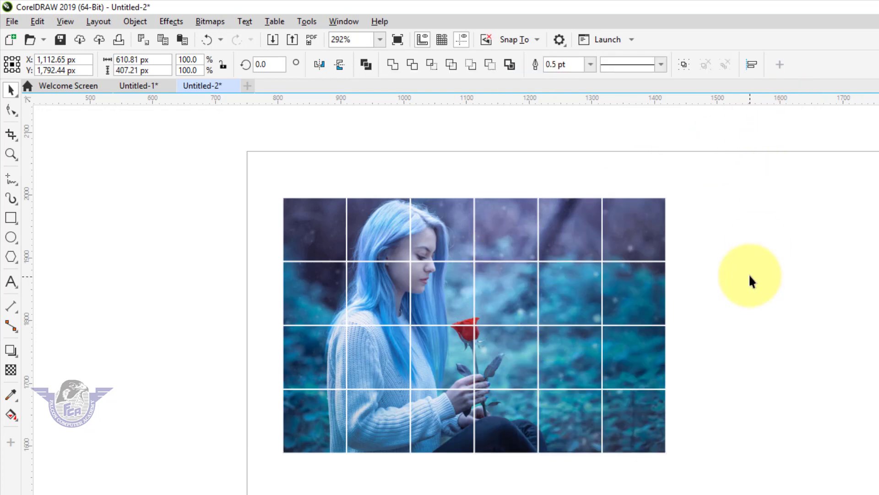
- Move every bottom-row piece except the third from the left slightly outward, away from the rest of the photo
{"action": "left_click_drag", "start_coordinate": [638, 418], "coordinate": [685, 463]}
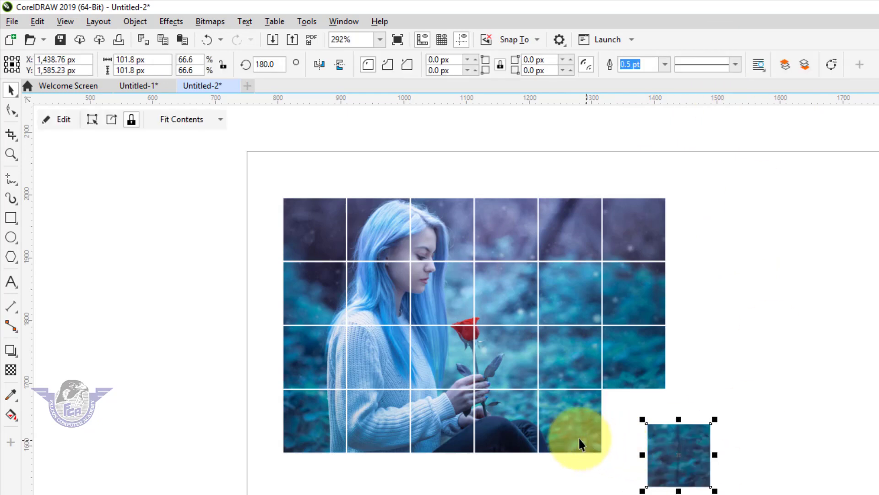
{"action": "left_click_drag", "start_coordinate": [580, 444], "coordinate": [607, 480]}
{"action": "left_click_drag", "start_coordinate": [502, 441], "coordinate": [516, 482]}
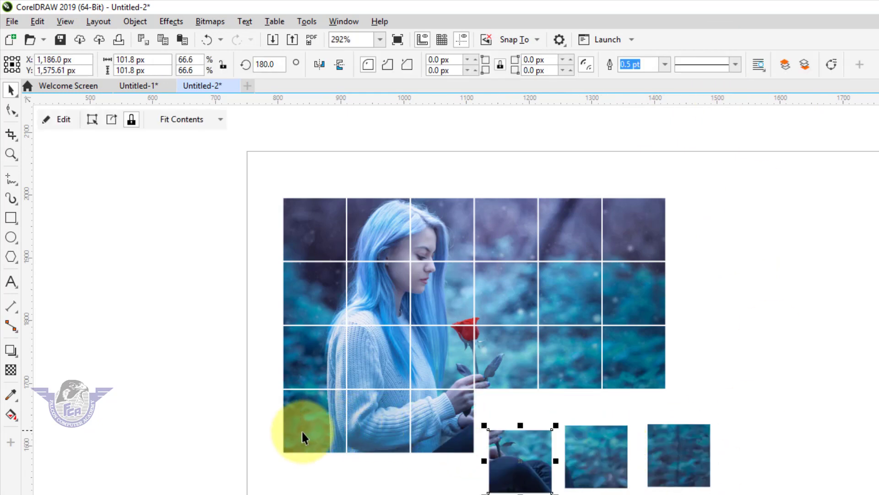
{"action": "left_click_drag", "start_coordinate": [303, 437], "coordinate": [256, 466]}
{"action": "left_click_drag", "start_coordinate": [351, 438], "coordinate": [341, 493]}
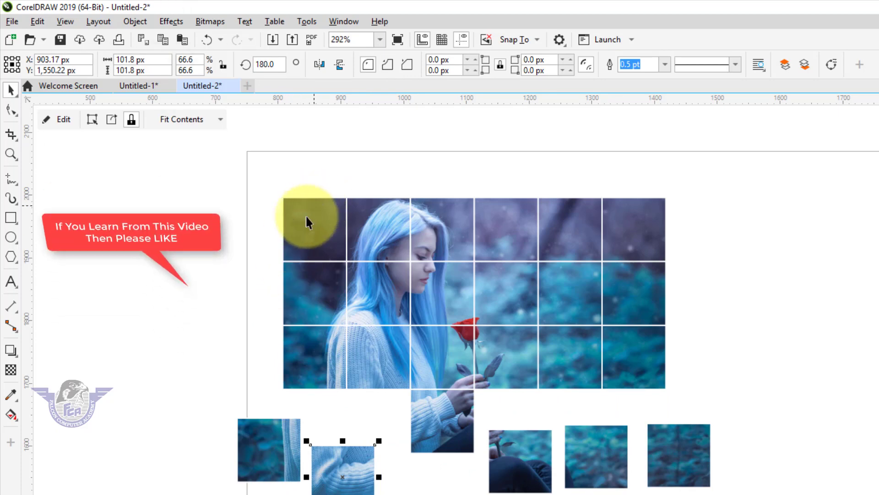
- Pull the first three top-row pieces and the first two second-row pieces outward from the photo
{"action": "left_click_drag", "start_coordinate": [307, 222], "coordinate": [311, 198]}
{"action": "left_click_drag", "start_coordinate": [383, 211], "coordinate": [364, 167]}
{"action": "left_click_drag", "start_coordinate": [429, 214], "coordinate": [432, 182]}
{"action": "left_click_drag", "start_coordinate": [321, 294], "coordinate": [278, 281]}
{"action": "left_click_drag", "start_coordinate": [379, 294], "coordinate": [367, 279]}
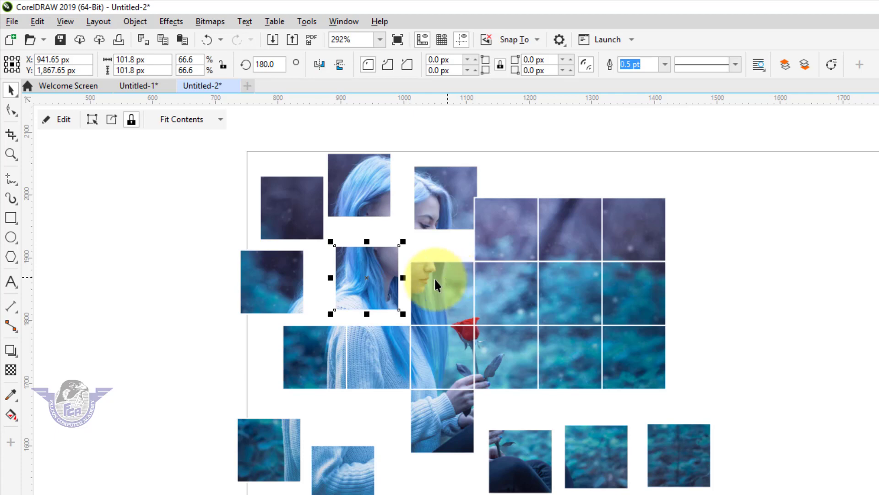
- Scale all the scattered pieces down to about 308 by 231 px, group them and move the group inside the page's upper-left corner
{"action": "left_click", "coordinate": [179, 141]}
{"action": "left_click_drag", "start_coordinate": [164, 133], "coordinate": [433, 302]}
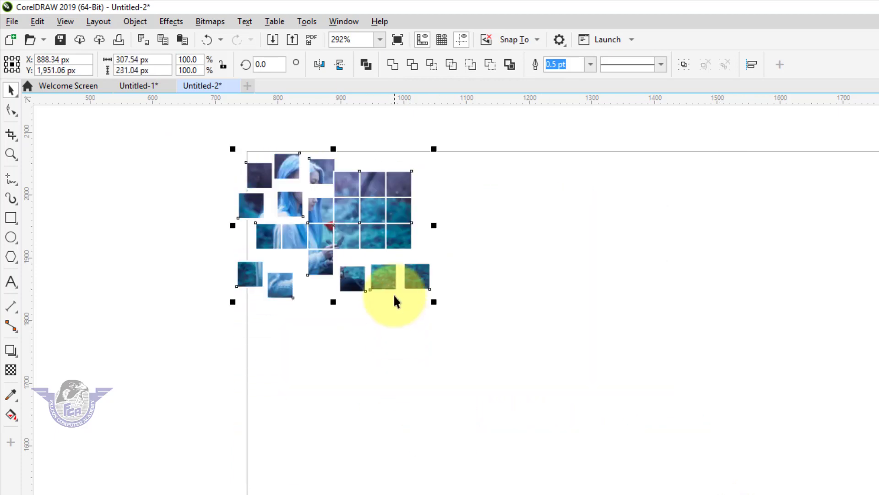
{"action": "key", "text": "ctrl+g"}
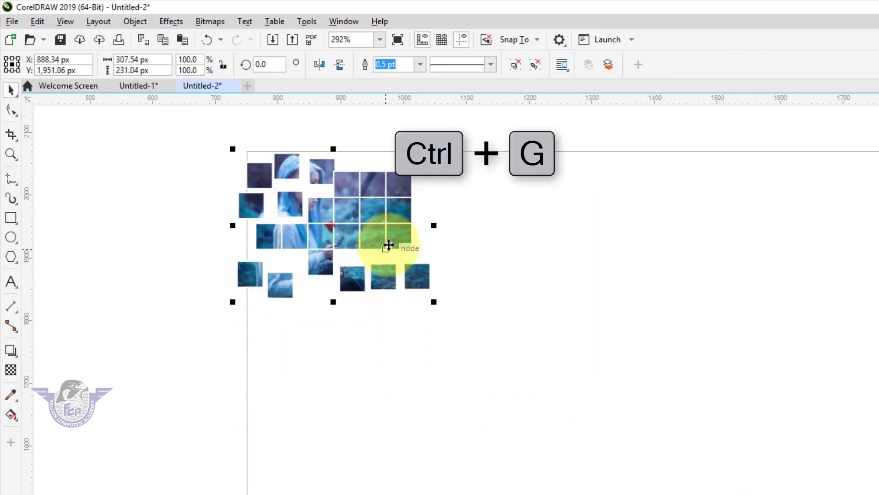
{"action": "left_click_drag", "start_coordinate": [400, 251], "coordinate": [427, 259]}
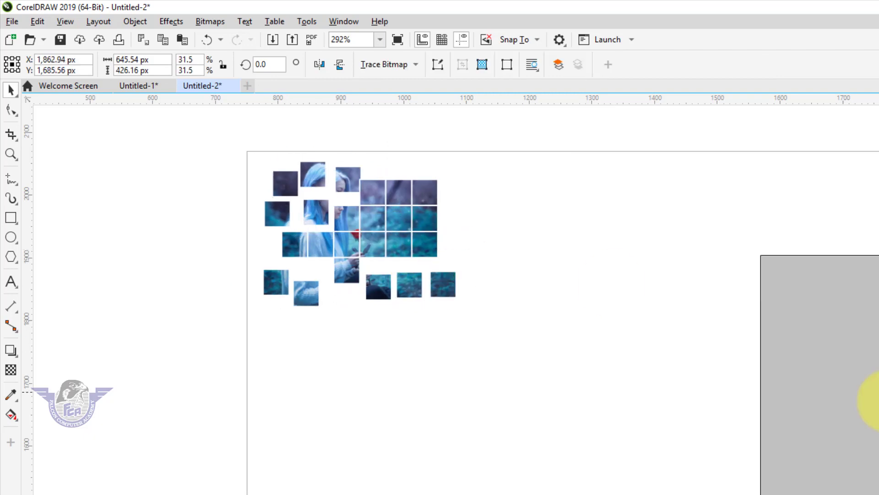
- Place a copy of the original photo on the page below the grouped pieces and scale it to about 561 by 371 px
{"action": "mouse_move", "coordinate": [874, 403]}
{"action": "left_mouse_down"}
{"action": "mouse_move", "coordinate": [521, 480]}
{"action": "mouse_move", "coordinate": [512, 456]}
{"action": "left_mouse_up"}
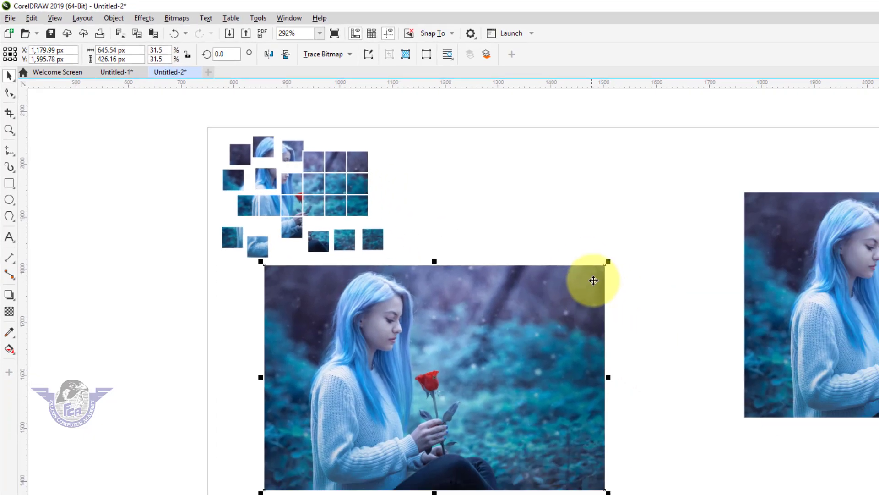
{"action": "left_click_drag", "start_coordinate": [727, 311], "coordinate": [673, 347]}
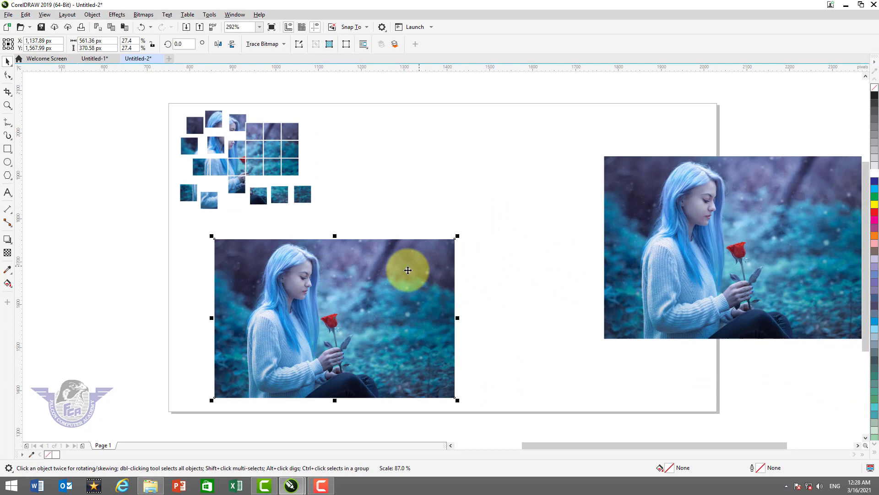
{"action": "left_click_drag", "start_coordinate": [408, 271], "coordinate": [426, 260]}
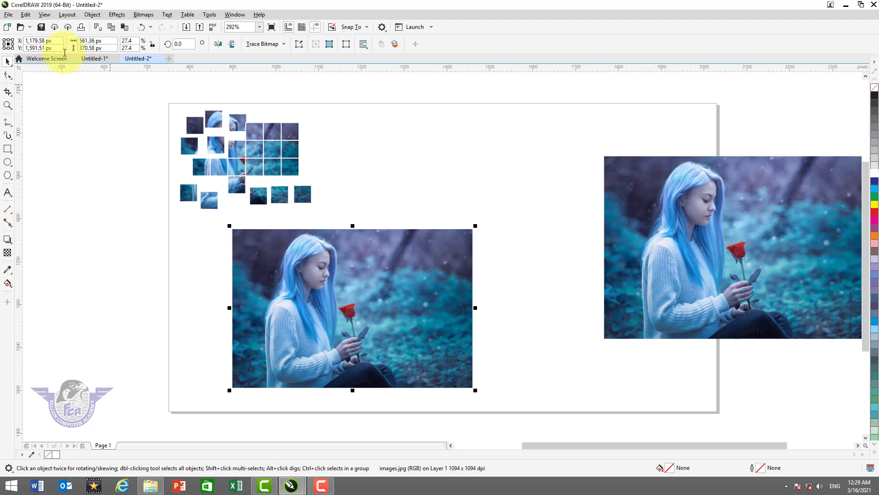
- Draw a square of about 146 px in the empty area above the photo copy, beside the grouped pieces
{"action": "left_click", "coordinate": [9, 149]}
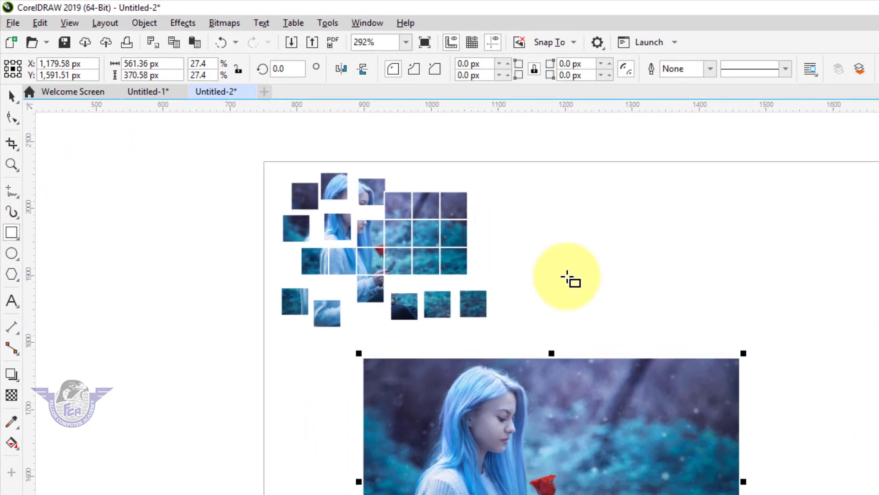
{"action": "left_click_drag", "start_coordinate": [592, 225], "coordinate": [678, 321]}
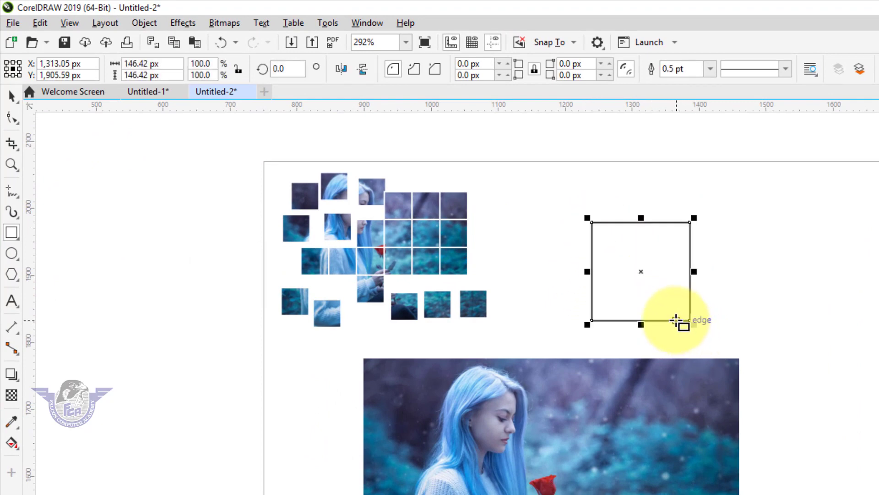
{"action": "left_click", "coordinate": [12, 97]}
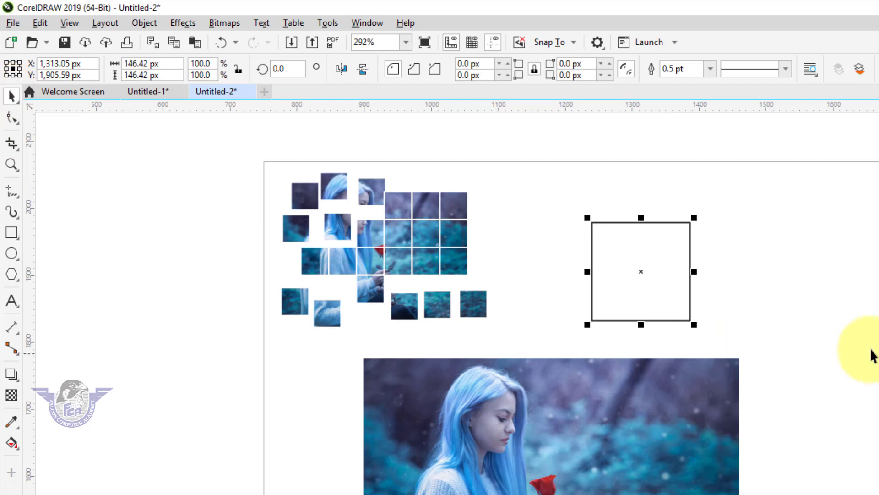
- Draw a straight horizontal line about 300 px long just above the square with the Freehand tool, extending past both its sides
{"action": "key", "text": "F2"}
{"action": "left_click_drag", "start_coordinate": [526, 188], "coordinate": [786, 391]}
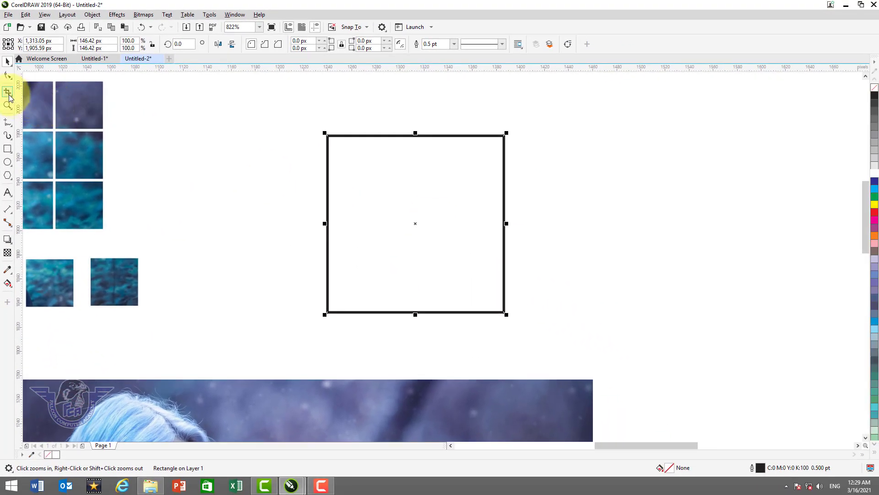
{"action": "left_click", "coordinate": [9, 123]}
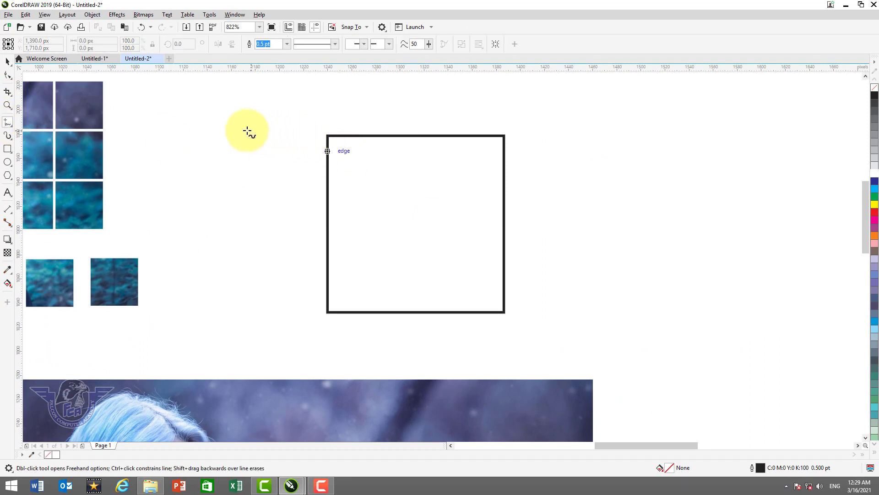
{"action": "key", "text": "ctrl"}
{"action": "left_click", "coordinate": [232, 130], "text": "ctrl"}
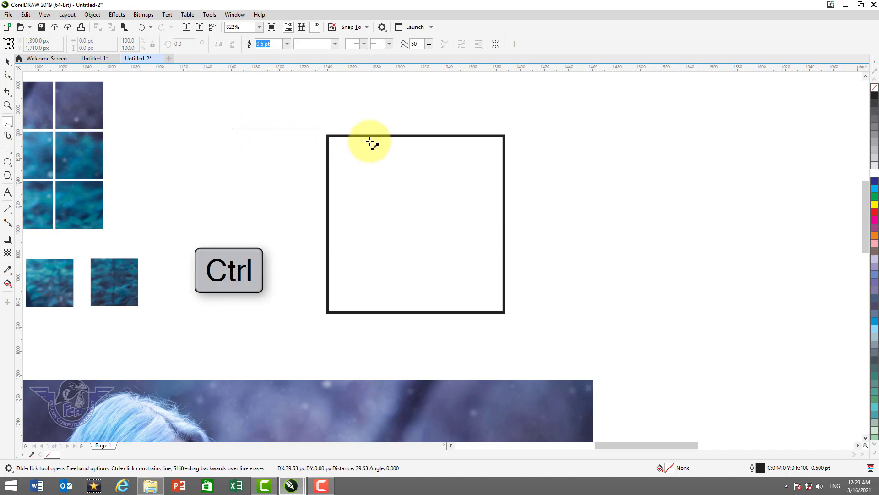
{"action": "left_click", "coordinate": [593, 158], "text": "ctrl"}
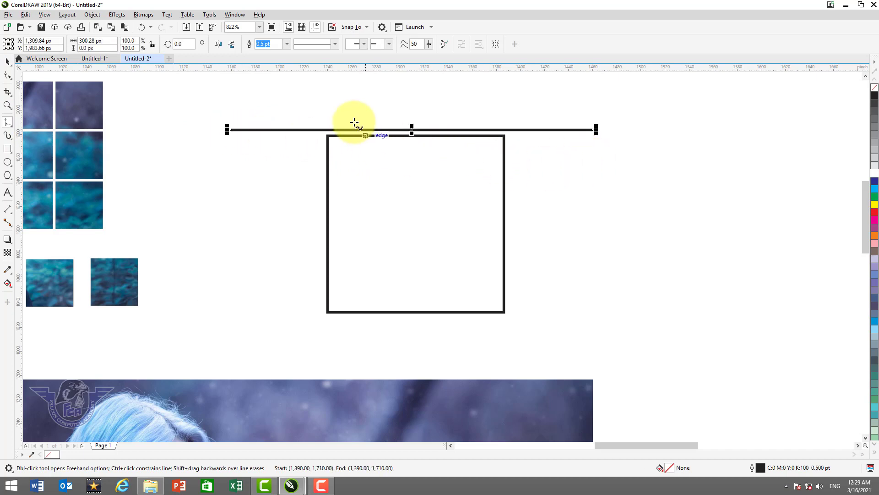
- Align the horizontal line with the top edge of the square
{"action": "left_click", "coordinate": [7, 62]}
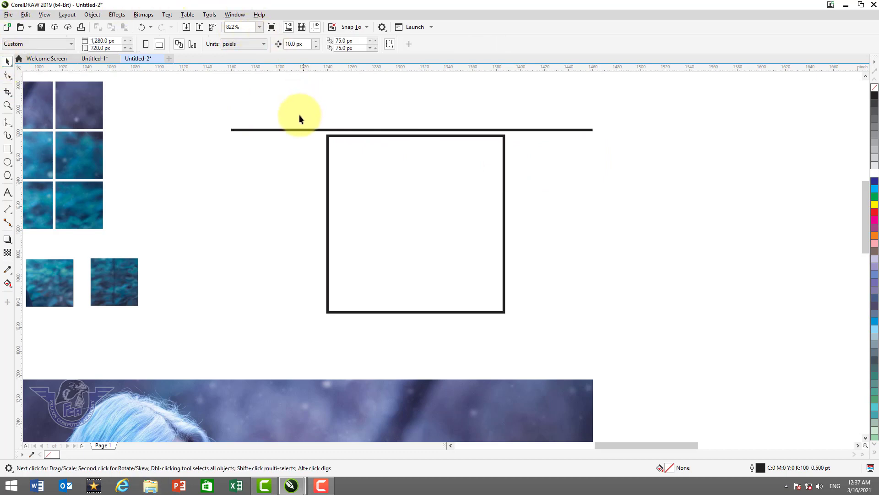
{"action": "left_click", "coordinate": [279, 130]}
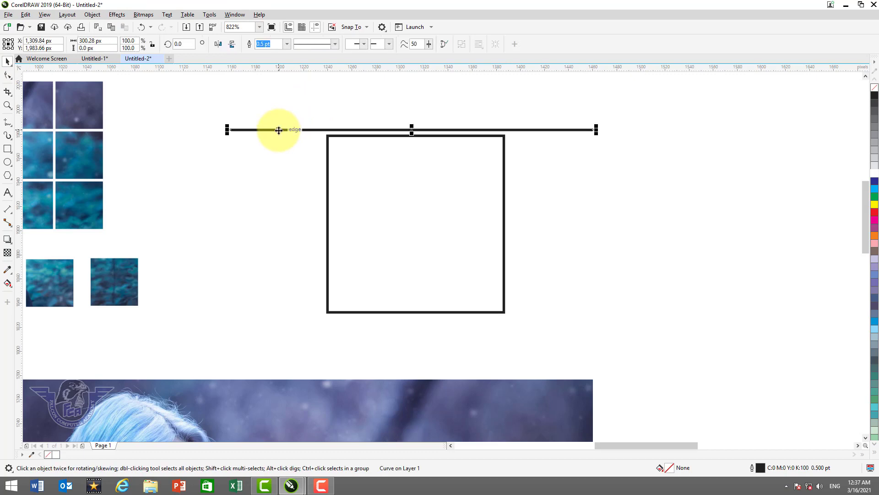
{"action": "key", "text": "shift"}
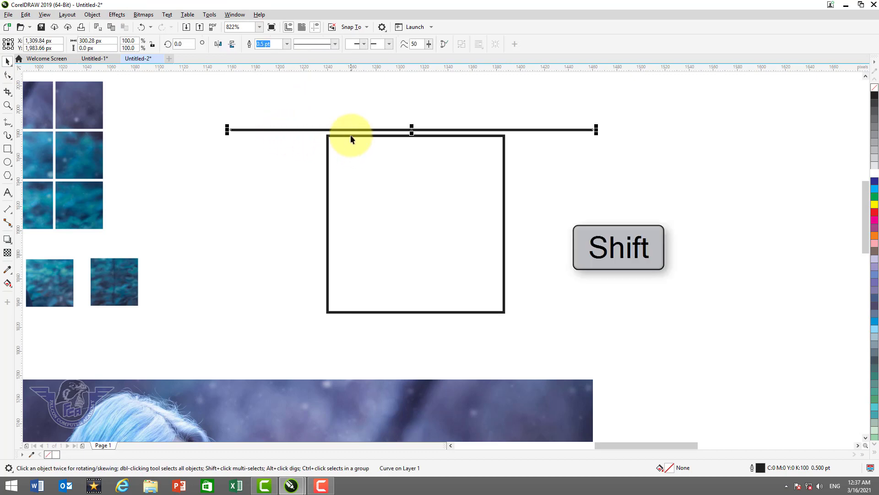
{"action": "left_click", "coordinate": [350, 137], "text": "shift"}
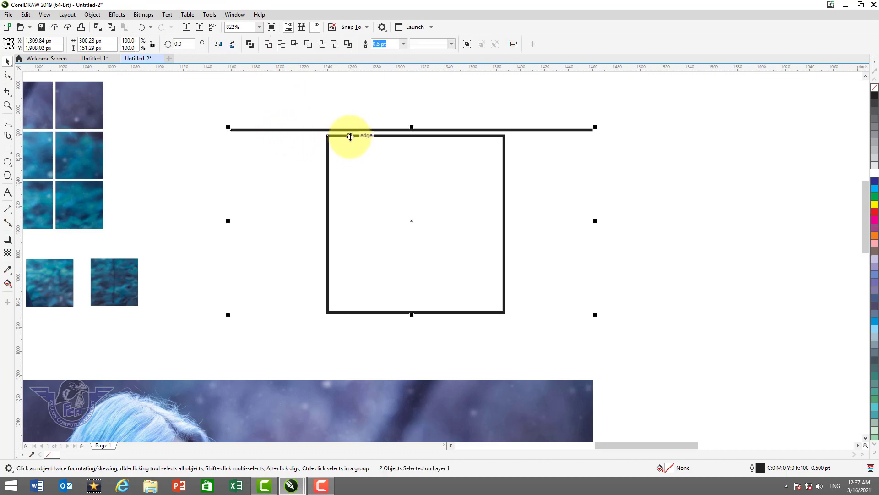
{"action": "key", "text": "t"}
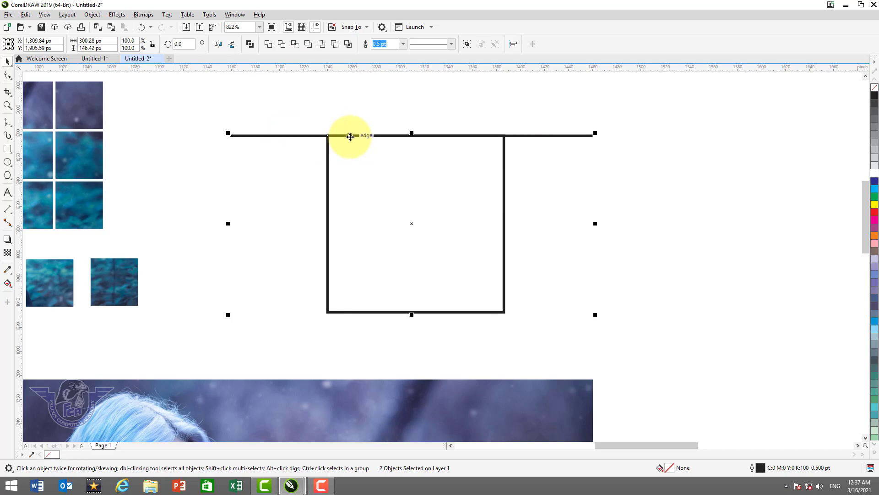
- Centre the horizontal line on the square and place a duplicate of it along the square's bottom edge
{"action": "key", "text": "c"}
{"action": "left_click", "coordinate": [630, 199]}
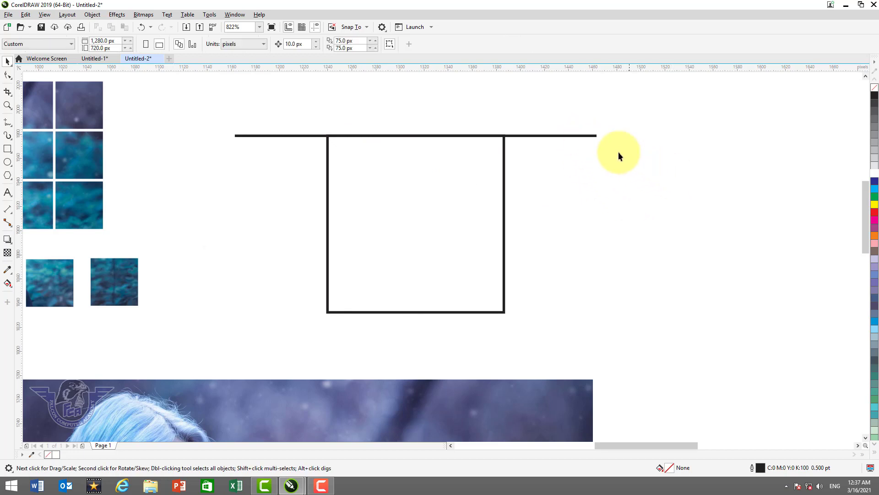
{"action": "left_click", "coordinate": [588, 135]}
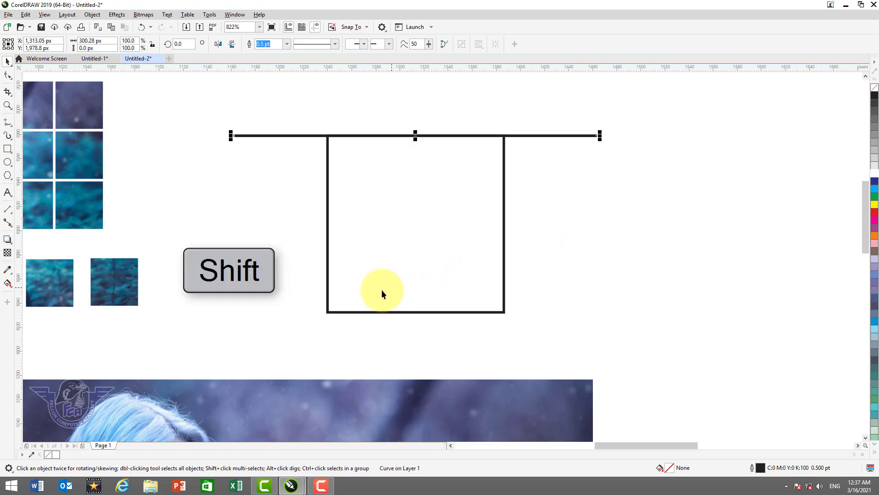
{"action": "left_click", "coordinate": [328, 312], "text": "shift"}
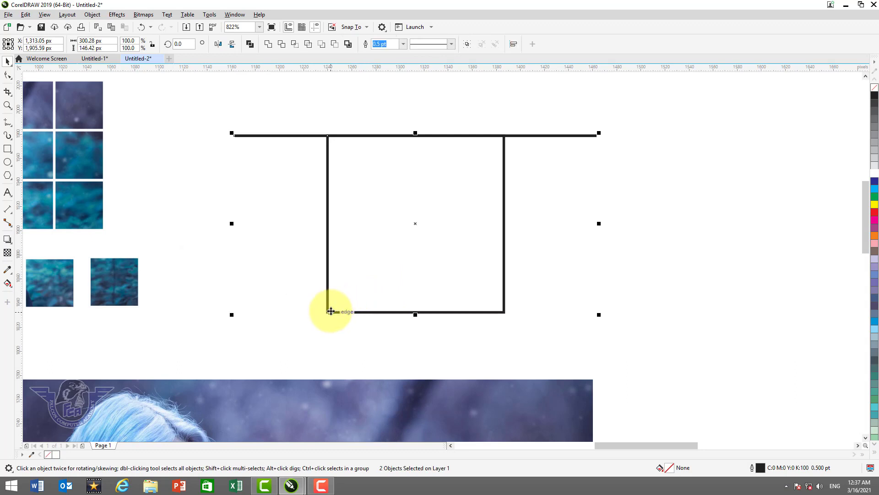
{"action": "key", "text": "b"}
{"action": "left_click", "coordinate": [548, 250]}
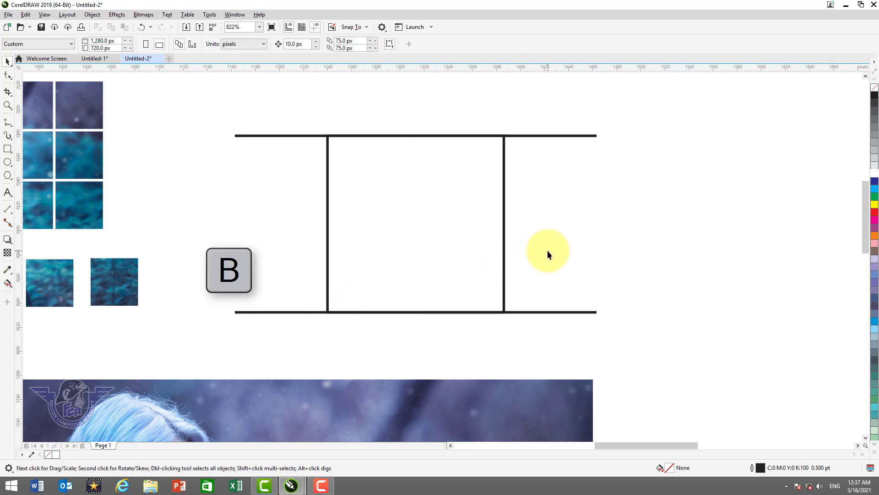
- Make a copy of the top horizontal line rotated to 270 degrees about its centre, so it stands vertical
{"action": "left_click", "coordinate": [577, 135]}
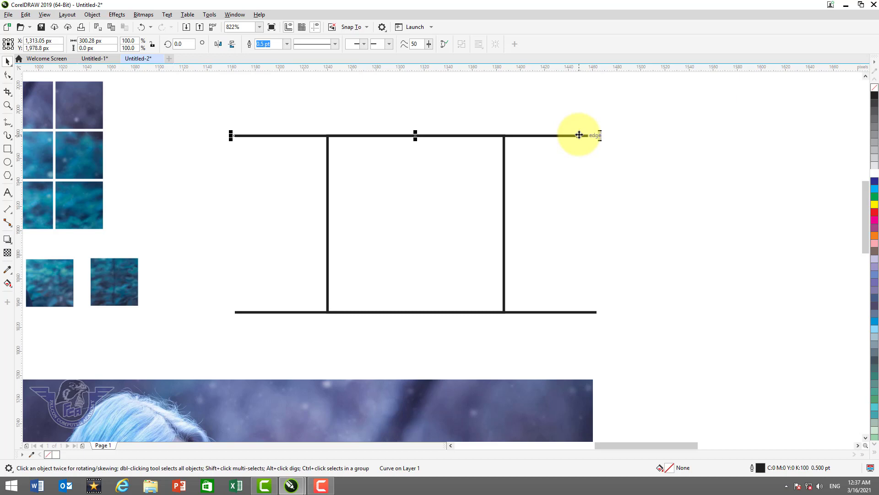
{"action": "left_click", "coordinate": [578, 135]}
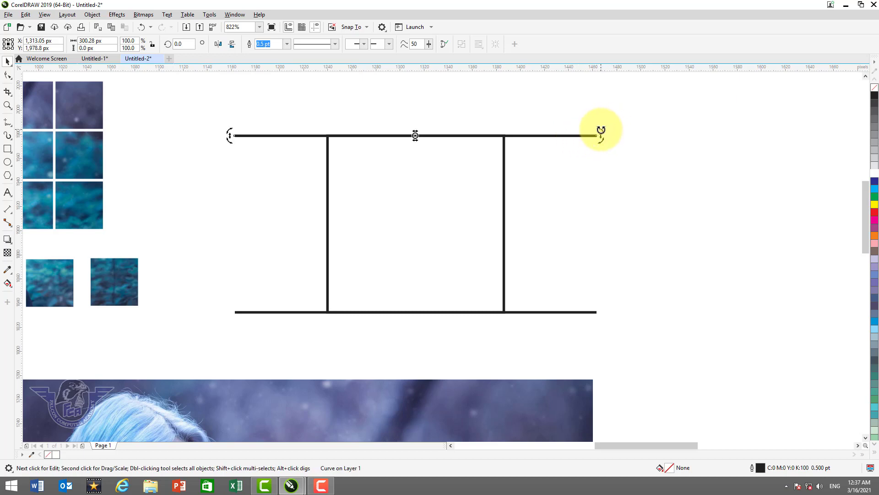
{"action": "left_click_drag", "start_coordinate": [601, 130], "coordinate": [417, 262]}
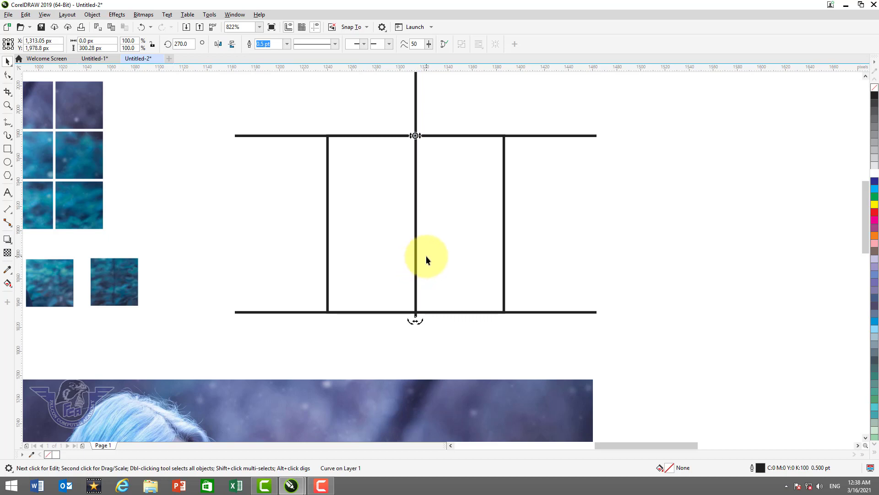
- Align the vertical line with the square's vertical middle and with its right edge
{"action": "left_click", "coordinate": [504, 222], "text": "shift"}
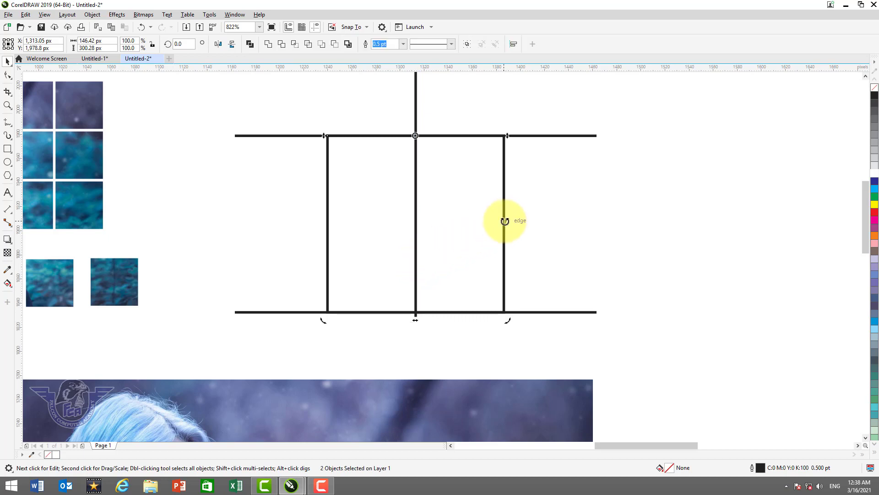
{"action": "key", "text": "e"}
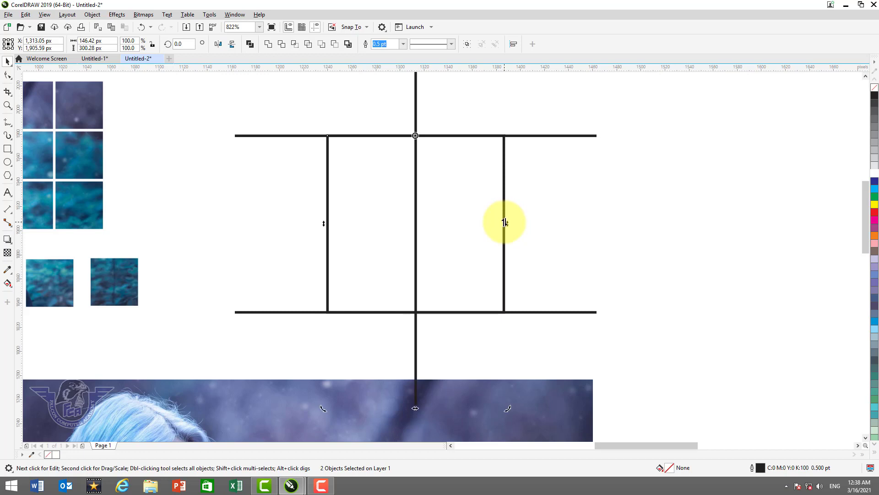
{"action": "key", "text": "e"}
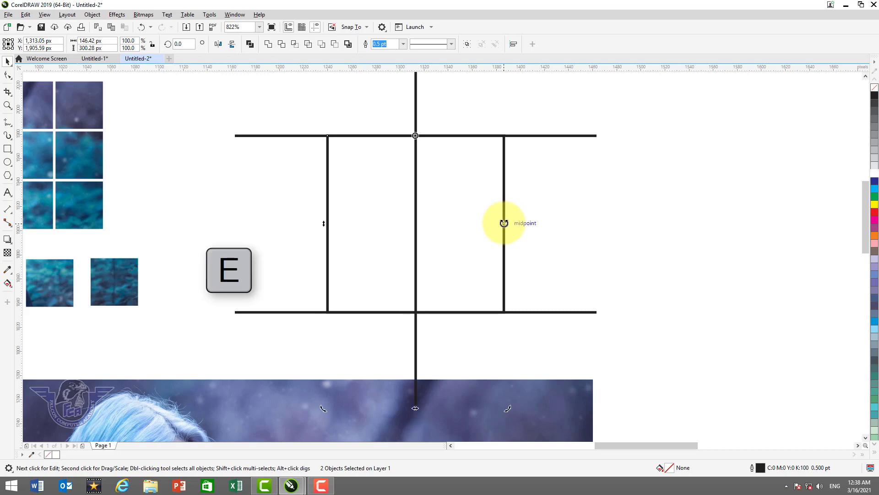
{"action": "key", "text": "r"}
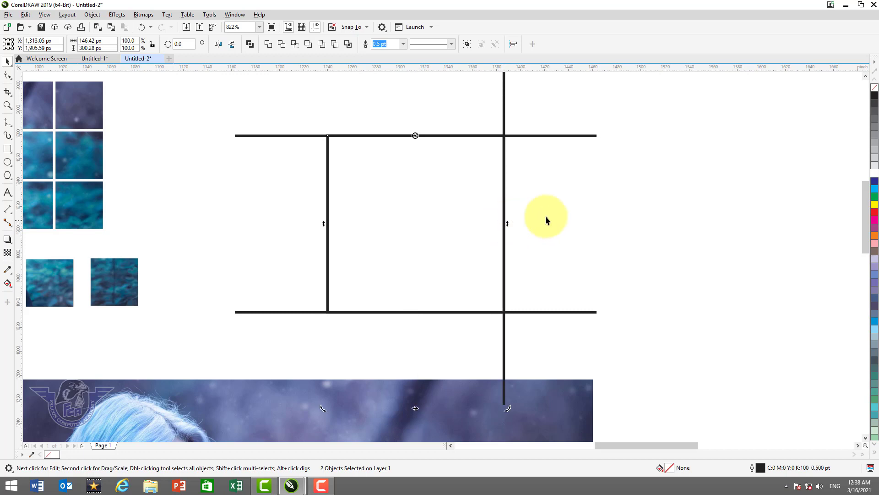
{"action": "left_click", "coordinate": [587, 207]}
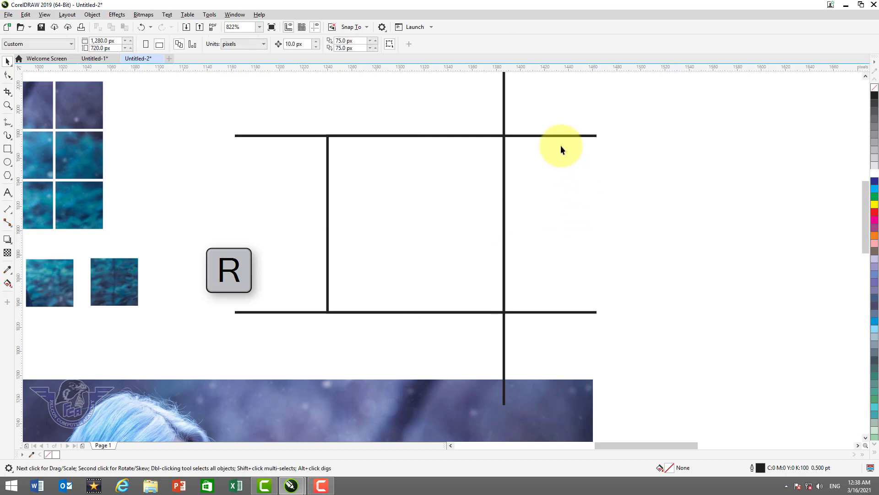
- Place a duplicate of the vertical line along the square's left edge
{"action": "left_click", "coordinate": [505, 115]}
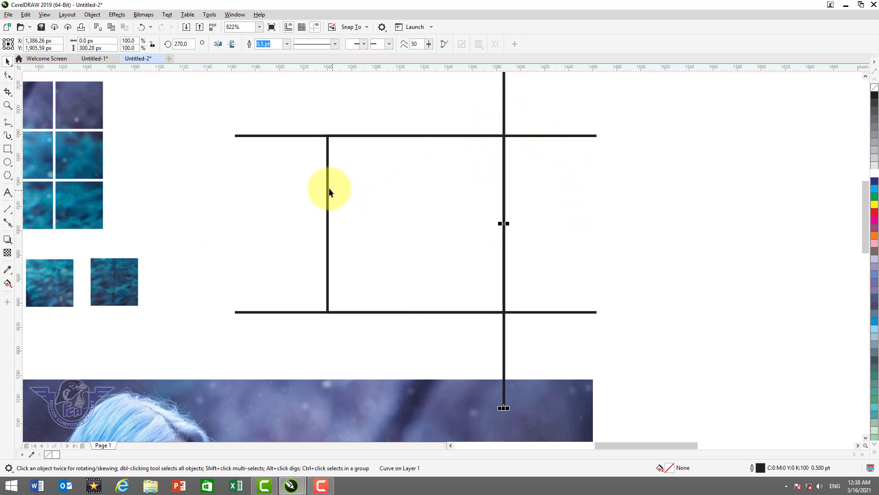
{"action": "key", "text": "shift"}
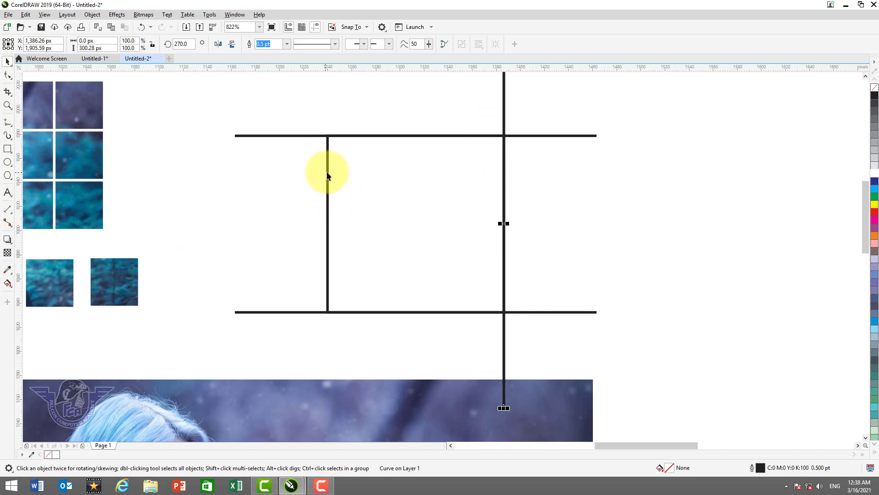
{"action": "left_click", "coordinate": [327, 172], "text": "shift"}
{"action": "key", "text": "l"}
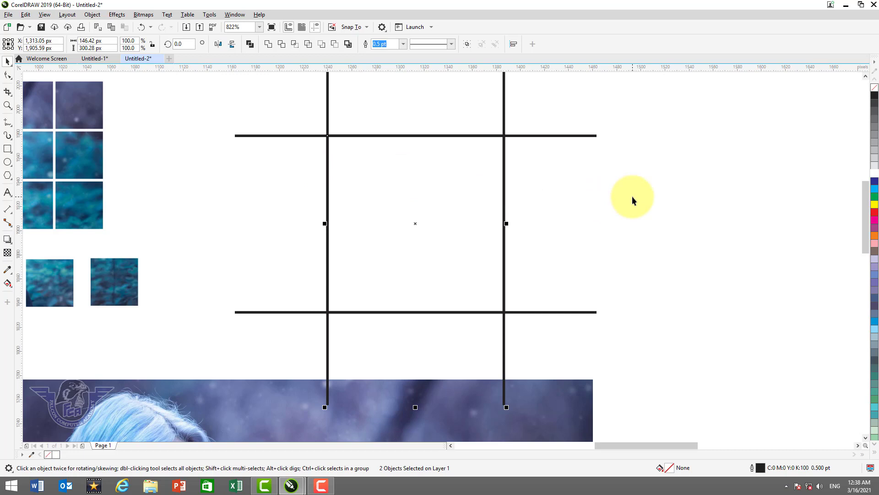
- Draw a circle of about 54 px over the top horizontal line with the Ellipse tool
{"action": "scroll", "coordinate": [632, 196], "scroll_direction": "down", "scroll_amount": 2}
{"action": "key", "text": "z"}
{"action": "left_click_drag", "start_coordinate": [385, 107], "coordinate": [681, 331]}
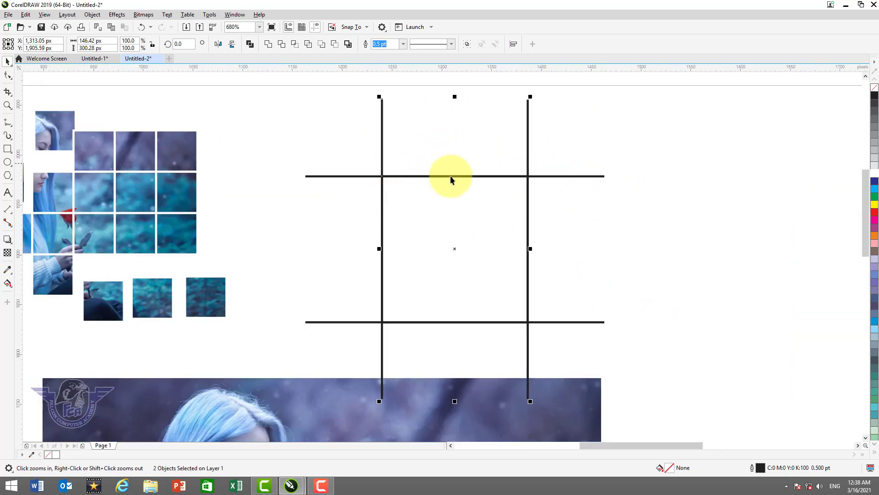
{"action": "left_click", "coordinate": [8, 163]}
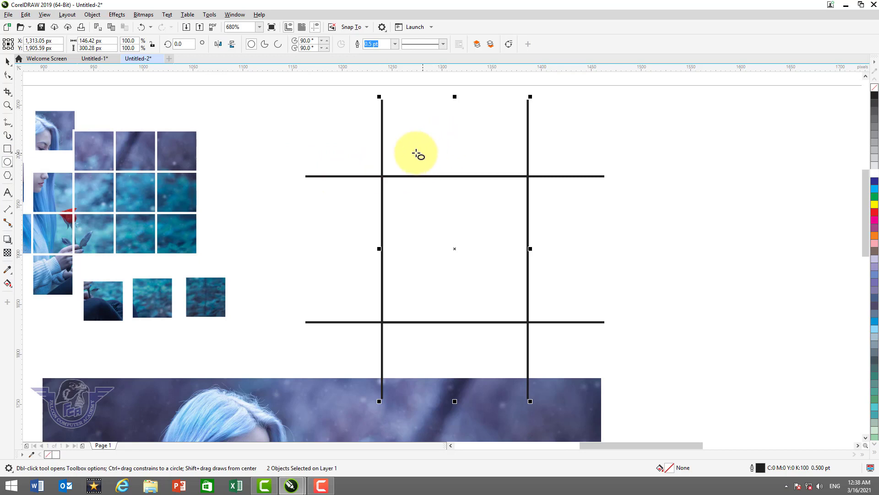
{"action": "left_click_drag", "start_coordinate": [412, 153], "coordinate": [463, 208]}
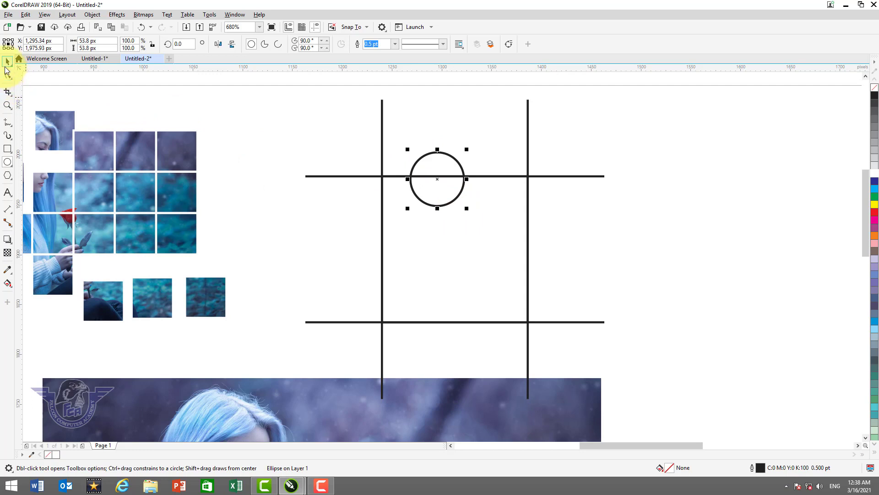
- Centre the circle horizontally and vertically on the top horizontal line
{"action": "left_click", "coordinate": [12, 64]}
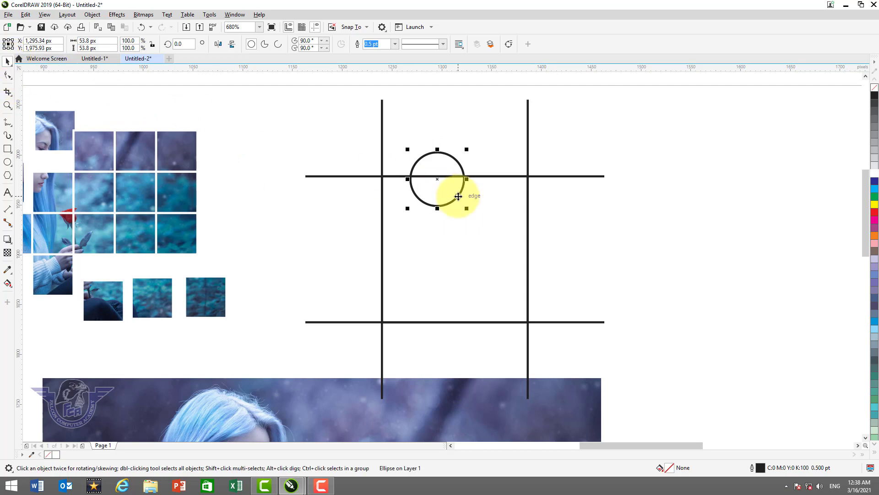
{"action": "left_click", "coordinate": [597, 176], "text": "shift"}
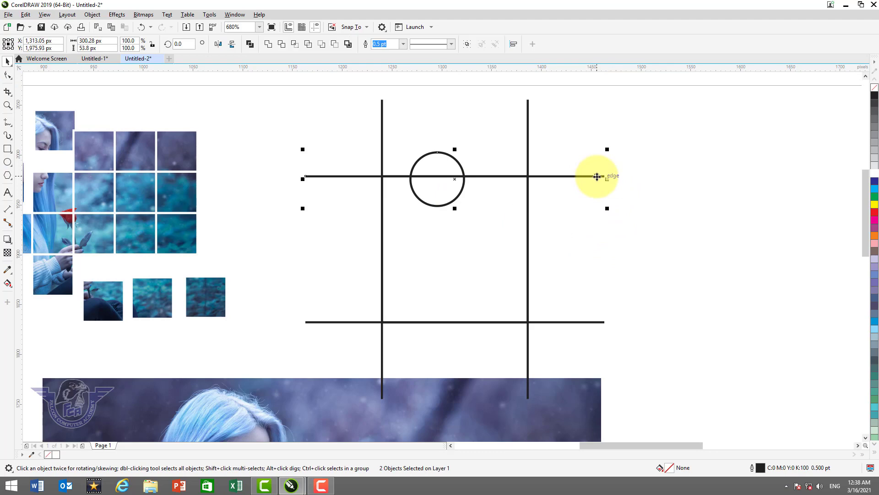
{"action": "key", "text": "c"}
{"action": "key", "text": "e"}
{"action": "left_click", "coordinate": [595, 134]}
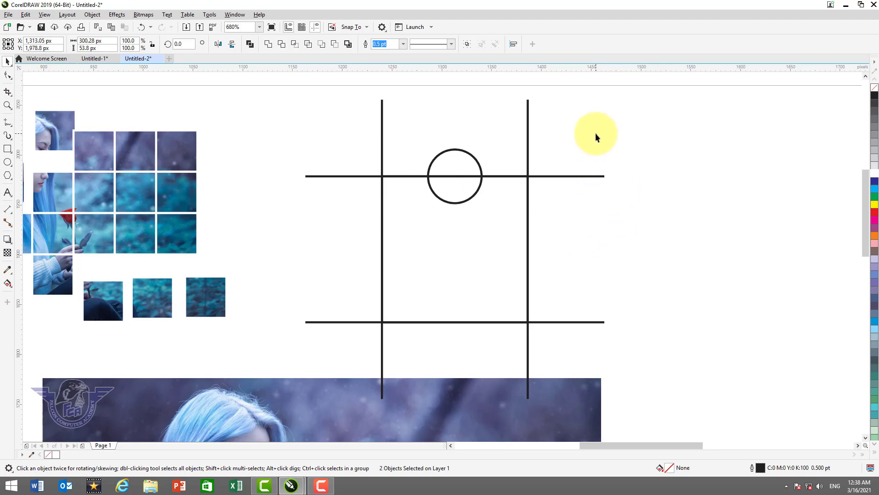
- Place a duplicate of the circle centred on the right vertical line
{"action": "left_click", "coordinate": [460, 169]}
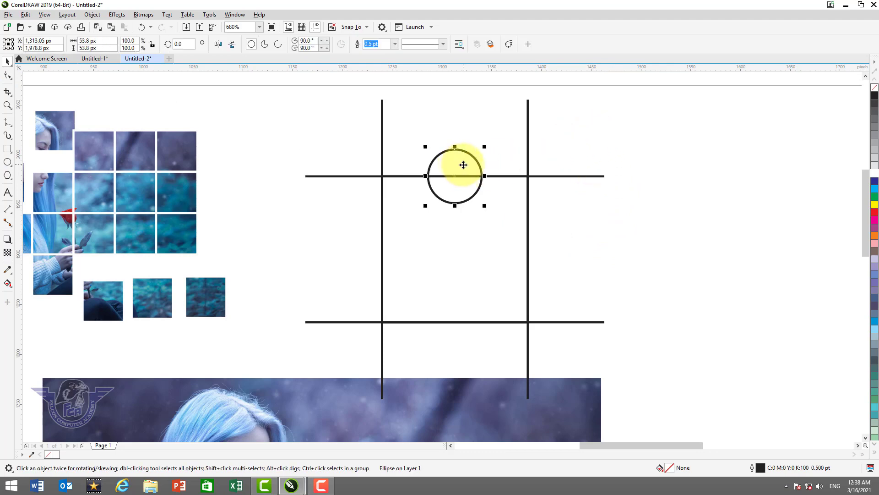
{"action": "left_click", "coordinate": [529, 122], "text": "shift"}
{"action": "key", "text": "c"}
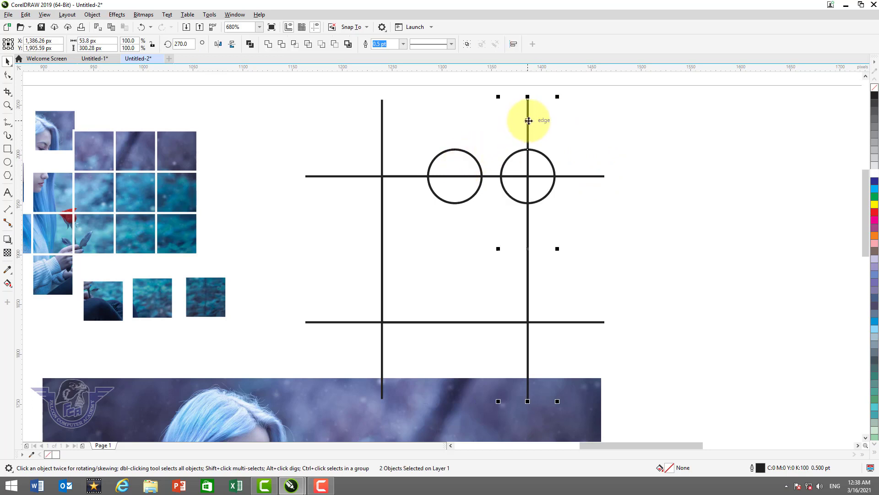
{"action": "key", "text": "e"}
{"action": "left_click", "coordinate": [613, 148]}
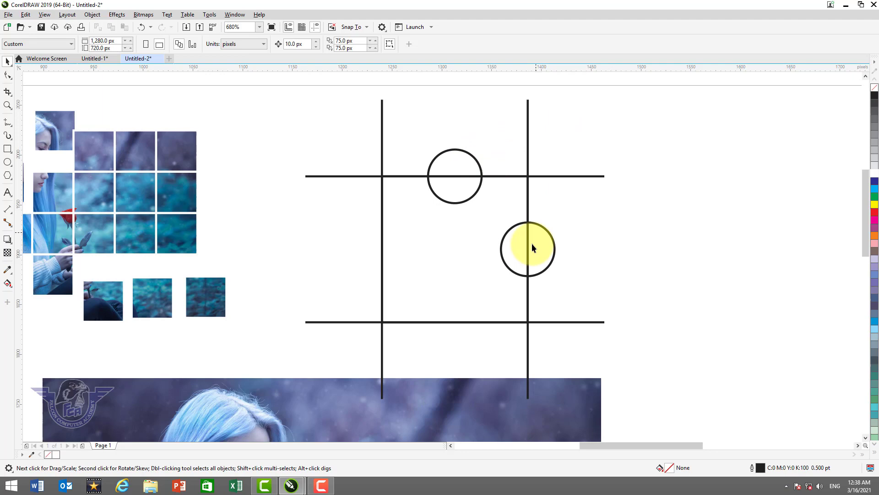
- Place a duplicate of the right circle centred on the bottom horizontal line
{"action": "left_click", "coordinate": [555, 255]}
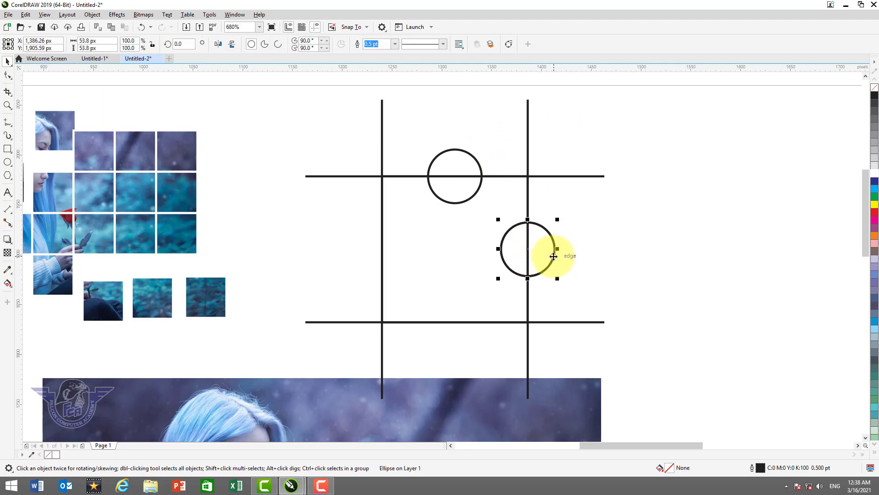
{"action": "left_click", "coordinate": [601, 321], "text": "shift"}
{"action": "key", "text": "c"}
{"action": "key", "text": "e"}
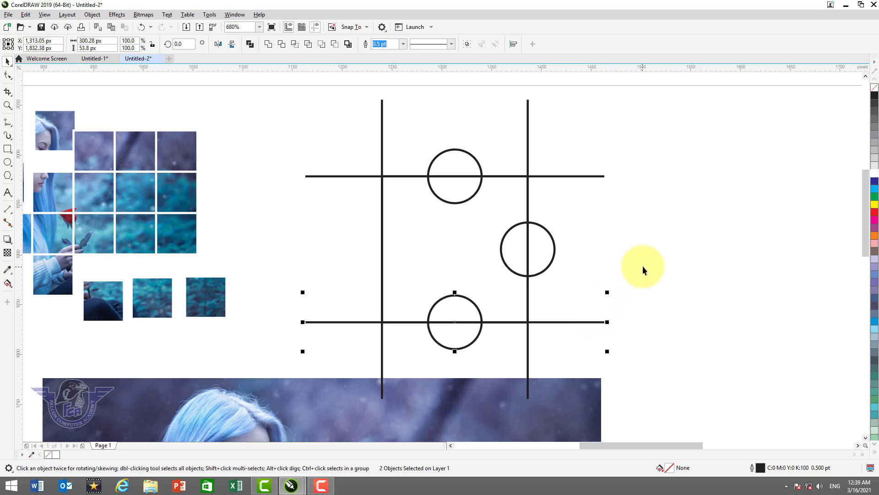
- Place a duplicate of the bottom circle centred on the left vertical line
{"action": "left_click", "coordinate": [464, 307]}
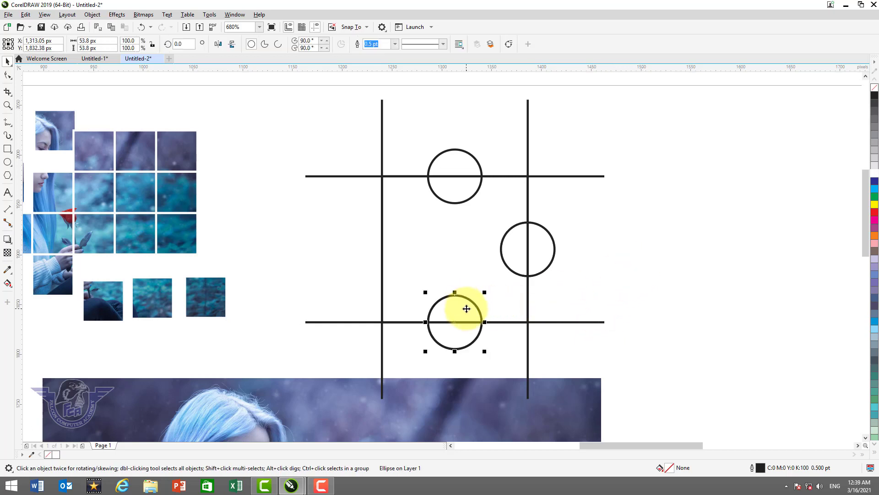
{"action": "left_click", "coordinate": [383, 131], "text": "shift"}
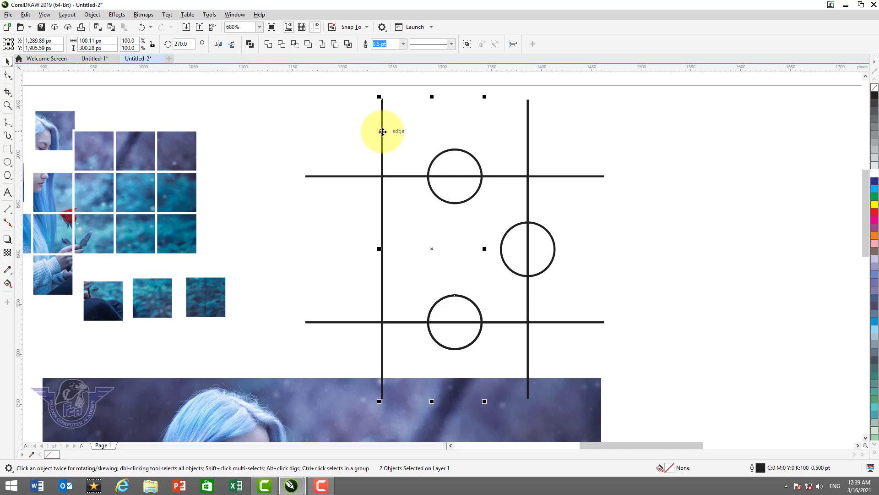
{"action": "key", "text": "c"}
{"action": "key", "text": "e"}
{"action": "left_click", "coordinate": [582, 183]}
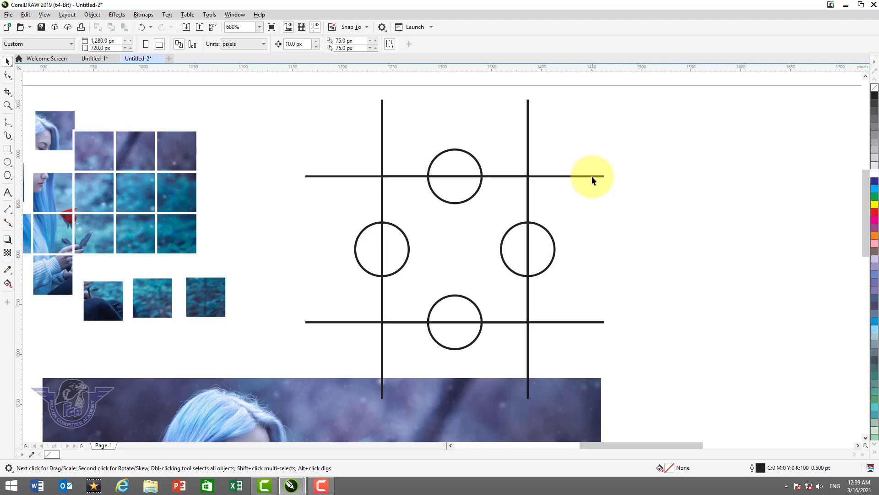
- Delete the two horizontal and two vertical guide lines, keeping only the square and the four circles
{"action": "left_click", "coordinate": [591, 176]}
{"action": "left_click_drag", "start_coordinate": [554, 157], "coordinate": [528, 128]}
{"action": "left_click", "coordinate": [528, 129]}
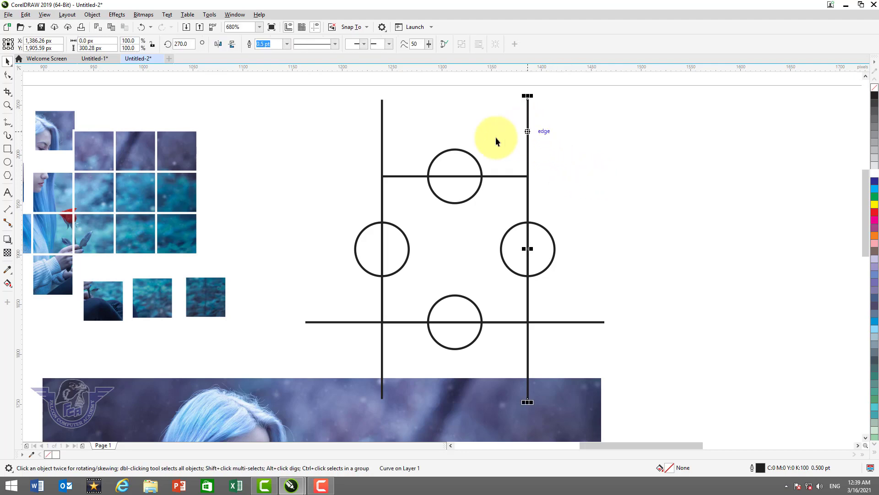
{"action": "left_click", "coordinate": [381, 118]}
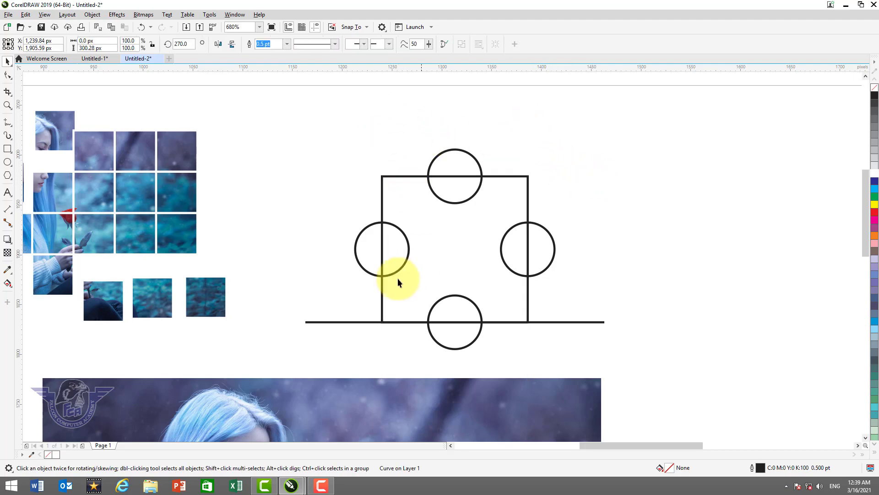
{"action": "left_click", "coordinate": [311, 322]}
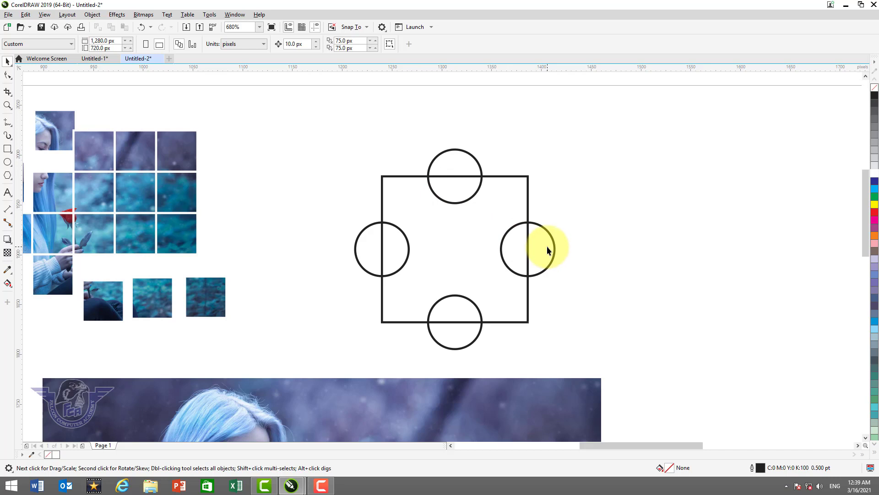
- Weld the top and left circles with the square into a single curve
{"action": "left_click", "coordinate": [460, 185]}
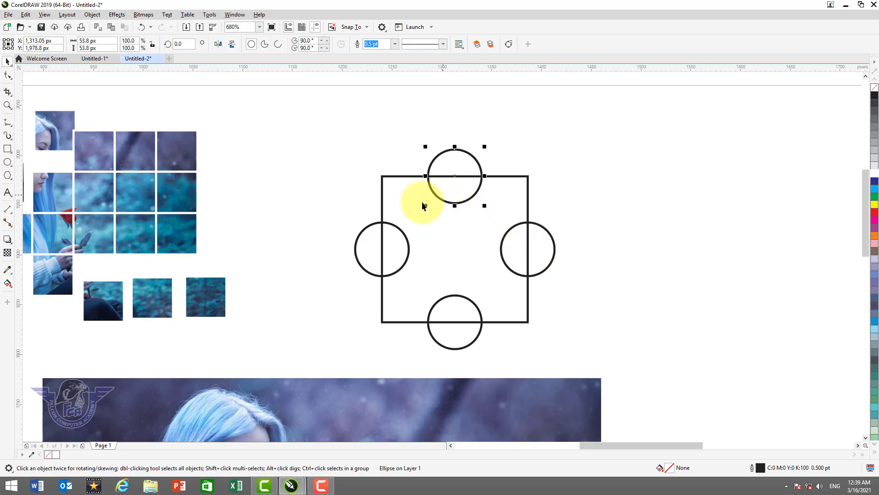
{"action": "left_click", "coordinate": [394, 230], "text": "shift"}
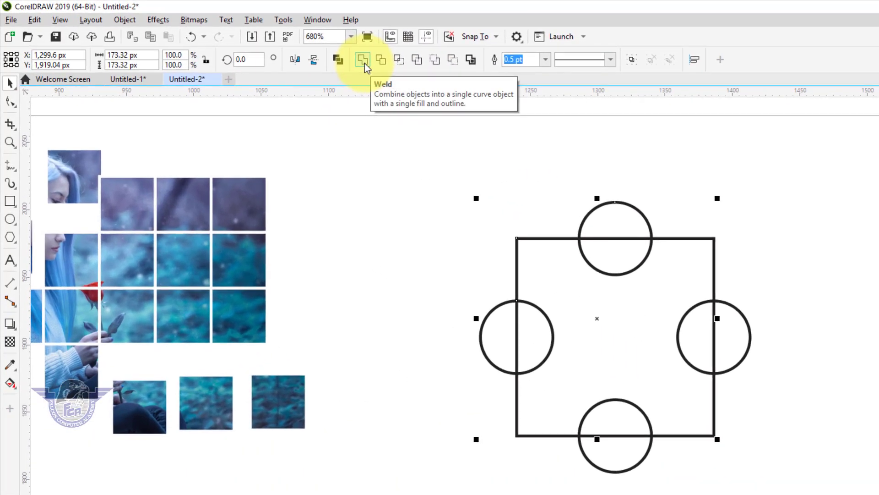
{"action": "left_click", "coordinate": [363, 59]}
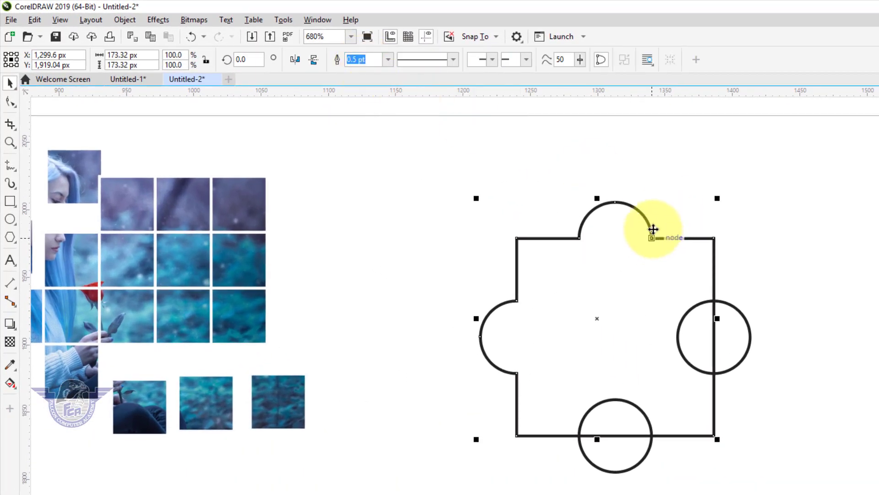
- Trim the square-based curve with the right and bottom circles to cut semicircular notches
{"action": "left_click", "coordinate": [739, 345]}
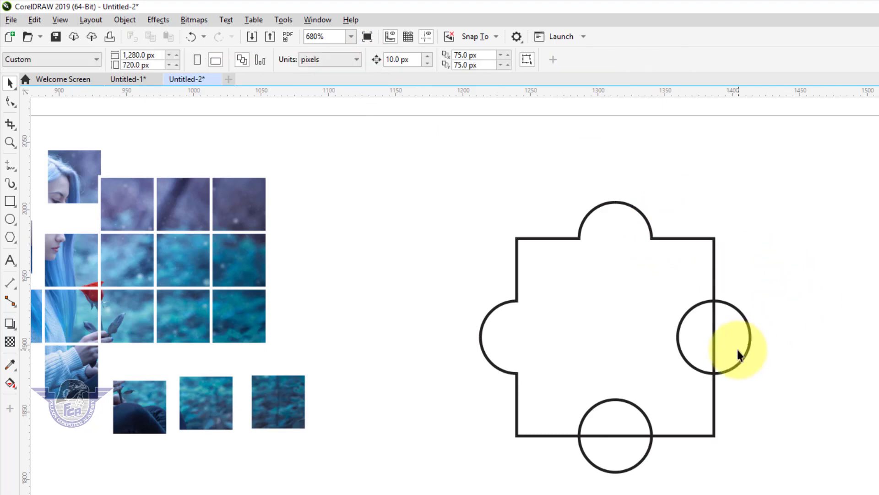
{"action": "left_click", "coordinate": [630, 458], "text": "shift"}
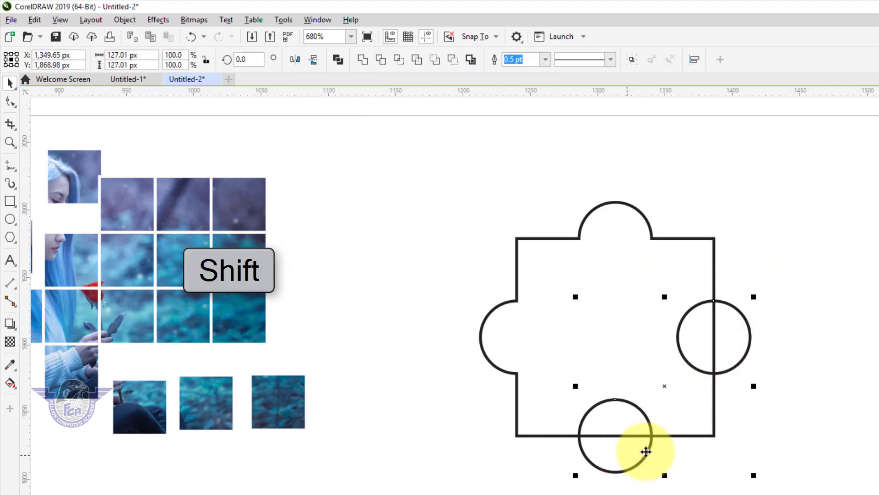
{"action": "left_click", "coordinate": [708, 240], "text": "shift"}
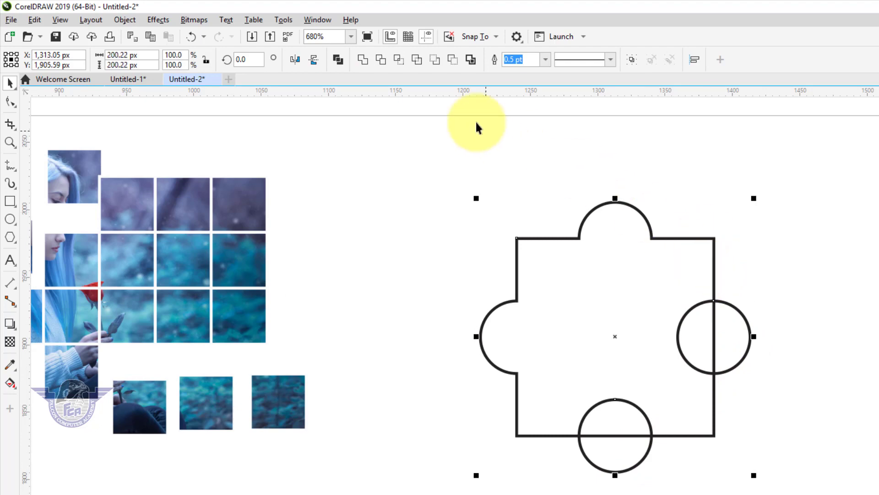
{"action": "left_click", "coordinate": [382, 61]}
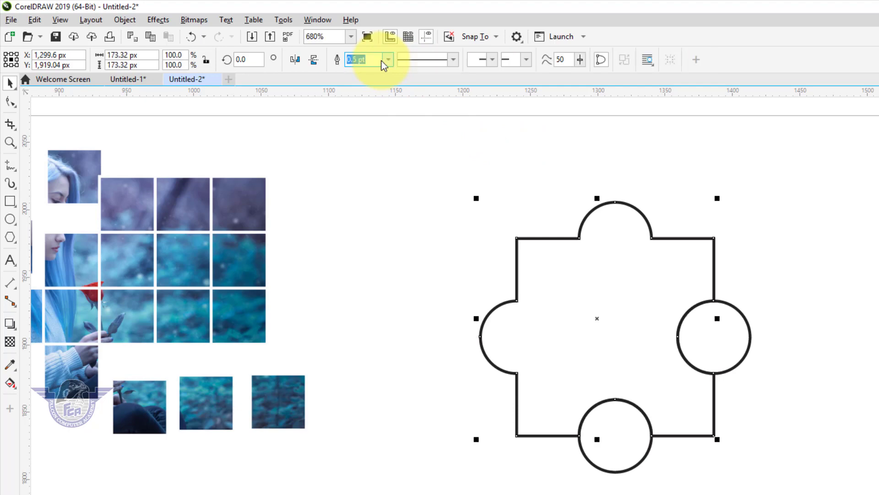
- Delete the right and bottom circles, keeping only the jigsaw piece outline
{"action": "left_click", "coordinate": [742, 345]}
{"action": "left_click", "coordinate": [738, 349]}
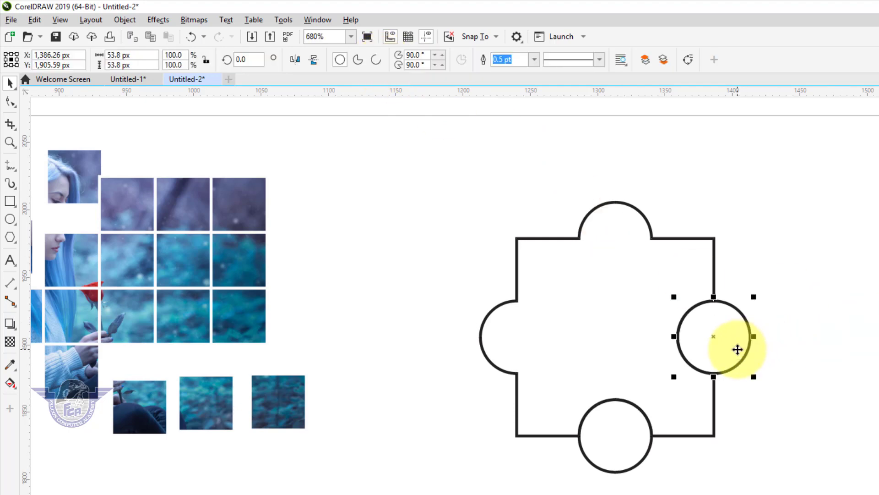
{"action": "key", "text": "Delete"}
{"action": "left_click", "coordinate": [632, 444]}
{"action": "key", "text": "Delete"}
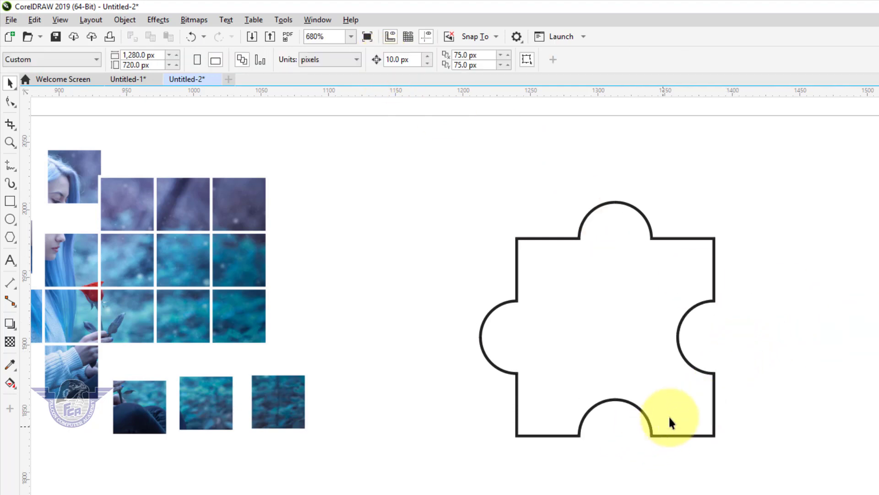
- Scale the jigsaw piece to about 92 × 92 px in the first photo's upper-left corner and give it a white outline
{"action": "left_click", "coordinate": [679, 399]}
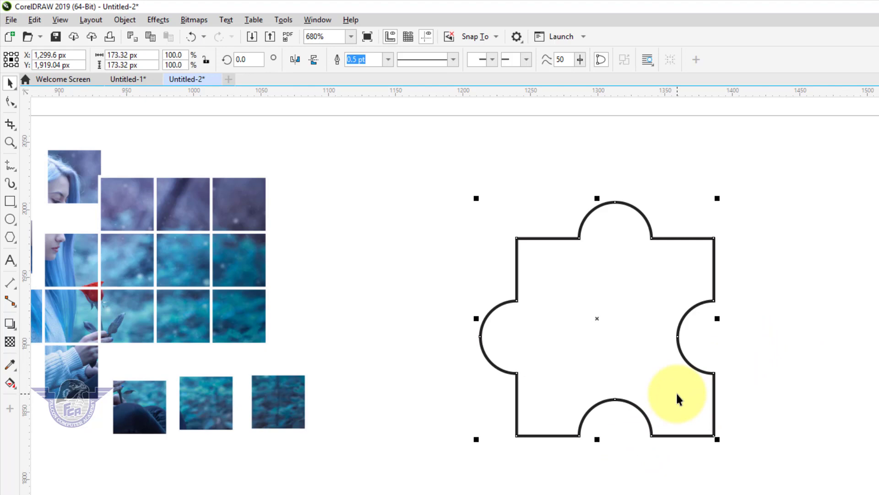
{"action": "scroll", "coordinate": [679, 400], "scroll_direction": "down", "scroll_amount": 2}
{"action": "left_click_drag", "start_coordinate": [694, 414], "coordinate": [663, 386]}
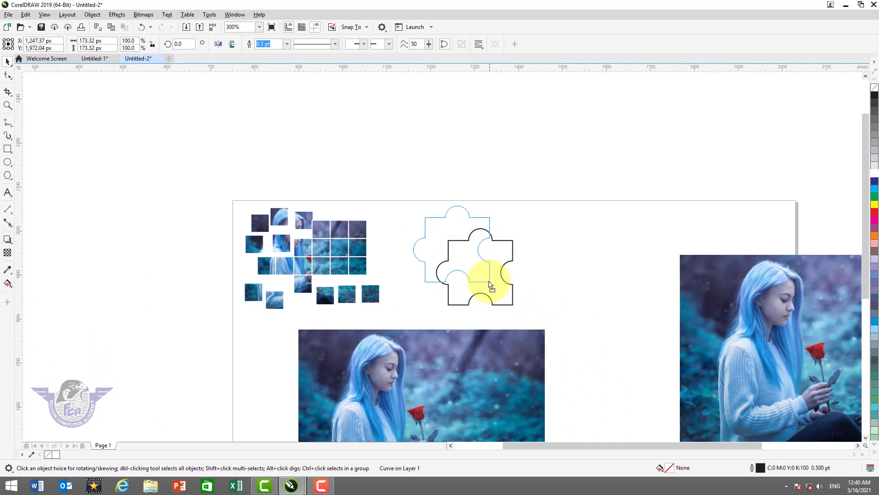
{"action": "left_click_drag", "start_coordinate": [491, 285], "coordinate": [334, 355]}
{"action": "key", "text": "z"}
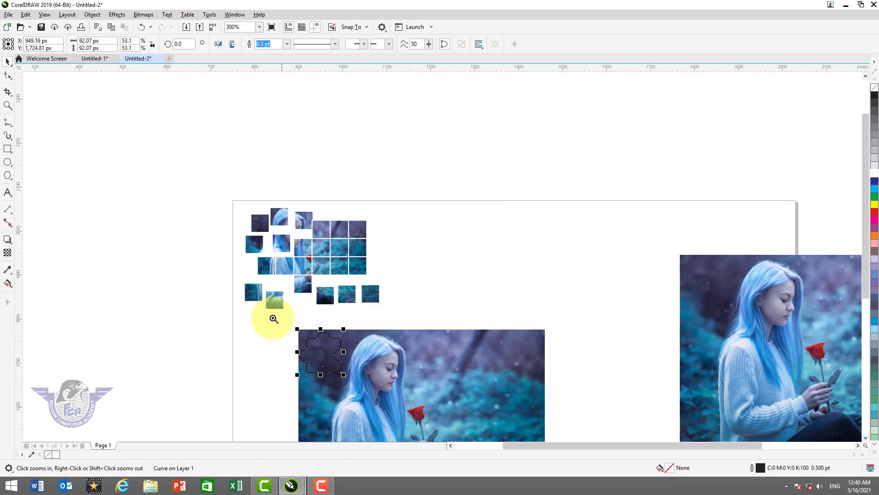
{"action": "left_click_drag", "start_coordinate": [274, 318], "coordinate": [575, 442]}
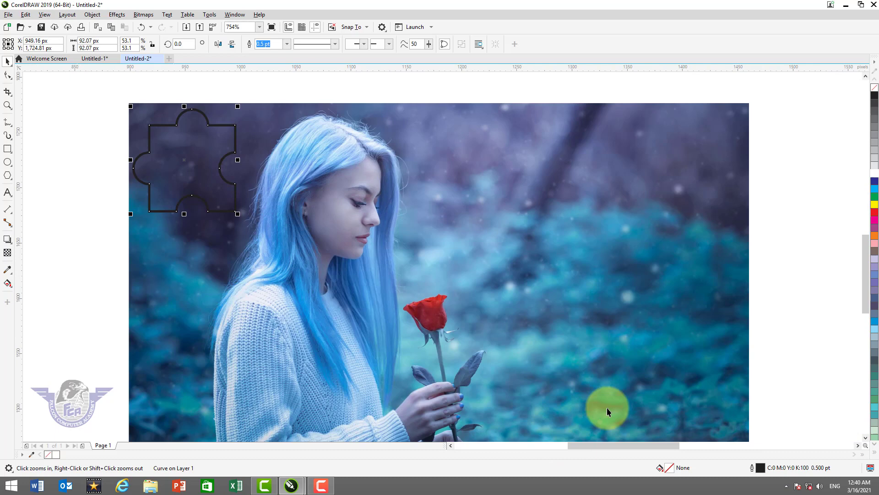
{"action": "right_click", "coordinate": [876, 175]}
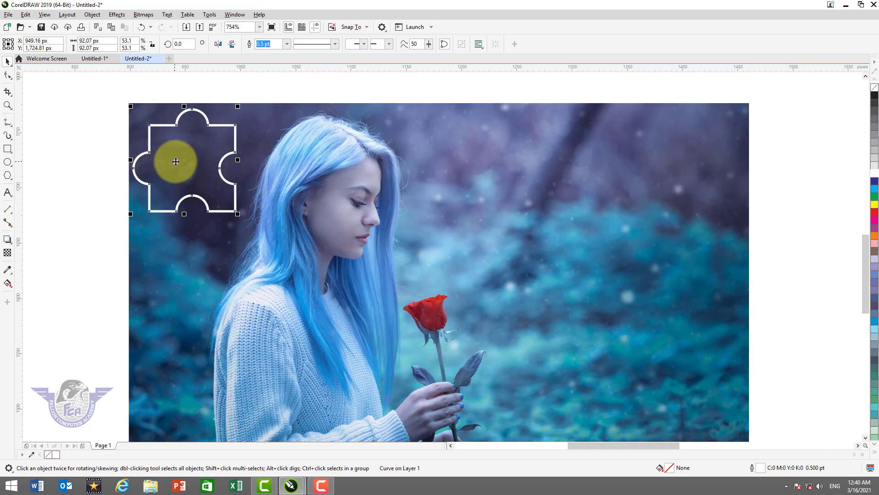
- Duplicate the piece into an interlocking row of six and enlarge the row to about 538 × 103 px
{"action": "left_click_drag", "start_coordinate": [180, 158], "coordinate": [591, 167]}
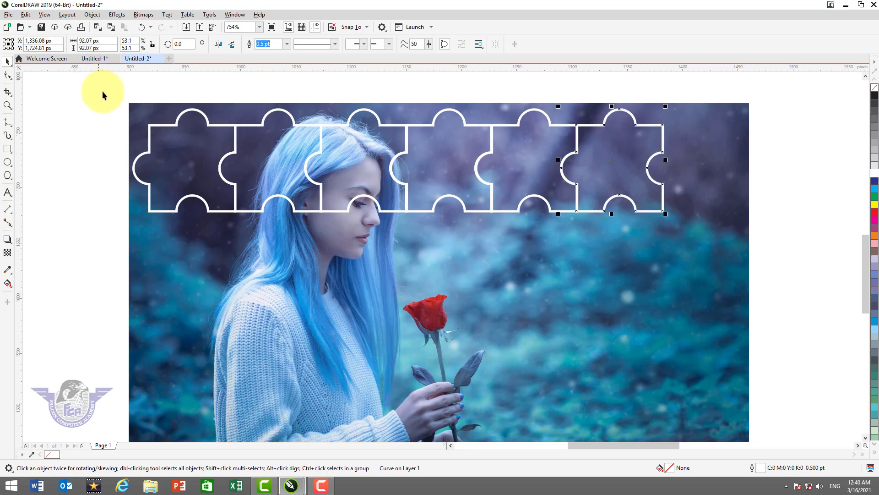
{"action": "left_click_drag", "start_coordinate": [104, 92], "coordinate": [660, 213]}
{"action": "left_click_drag", "start_coordinate": [693, 246], "coordinate": [731, 232]}
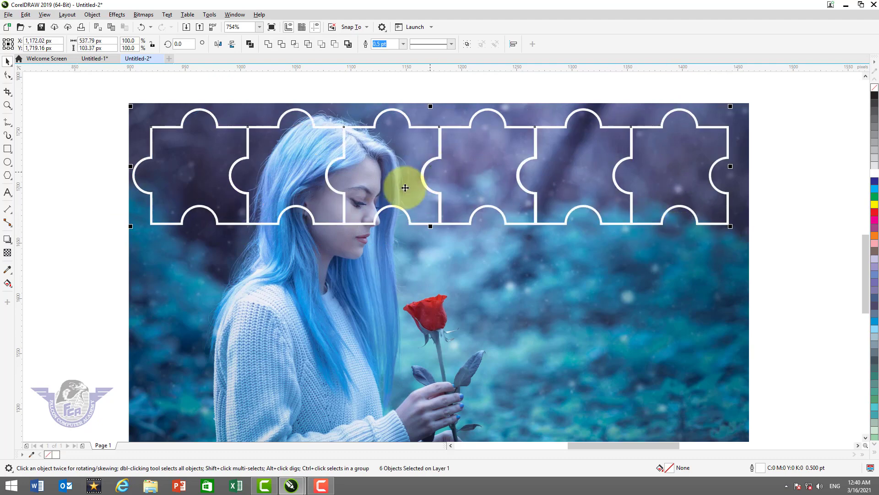
- Duplicate the row downward to form three interlocking rows and stretch all 18 pieces to about 305 px high
{"action": "left_click_drag", "start_coordinate": [403, 183], "coordinate": [432, 369]}
{"action": "scroll", "coordinate": [430, 369], "scroll_direction": "down", "scroll_amount": 2}
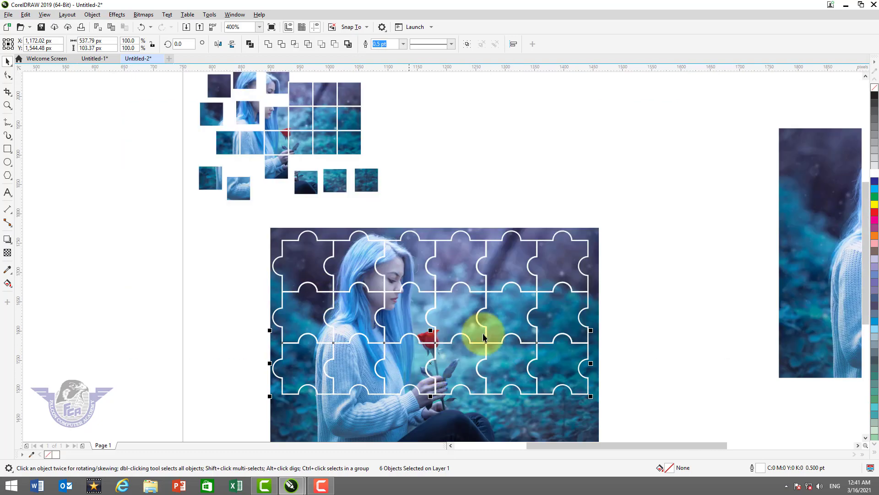
{"action": "key", "text": "F4"}
{"action": "key", "text": "z"}
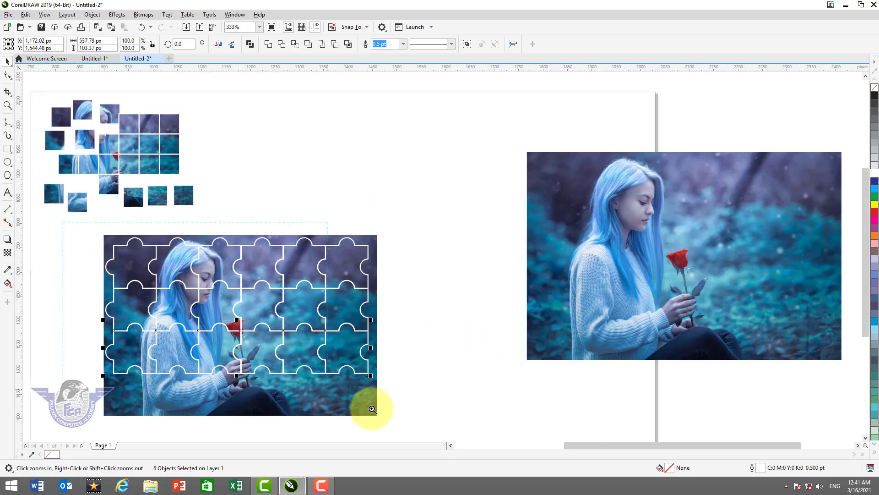
{"action": "left_click_drag", "start_coordinate": [402, 424], "coordinate": [66, 223]}
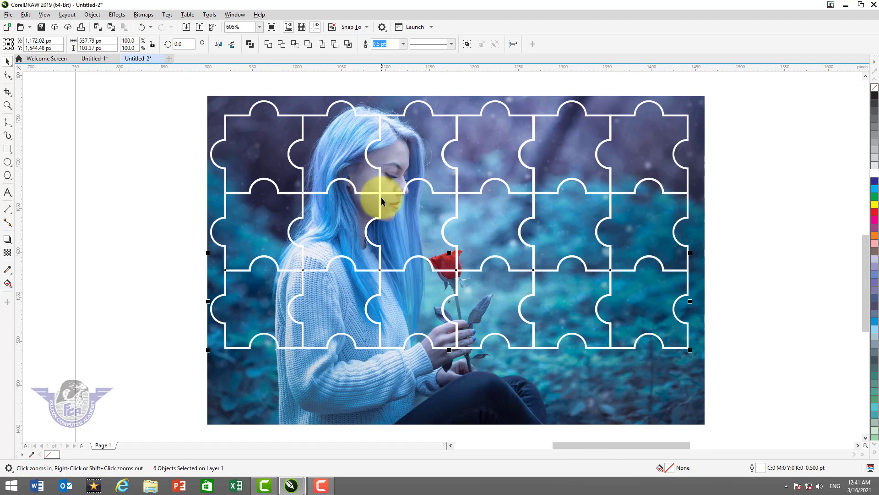
{"action": "left_click_drag", "start_coordinate": [169, 93], "coordinate": [701, 370]}
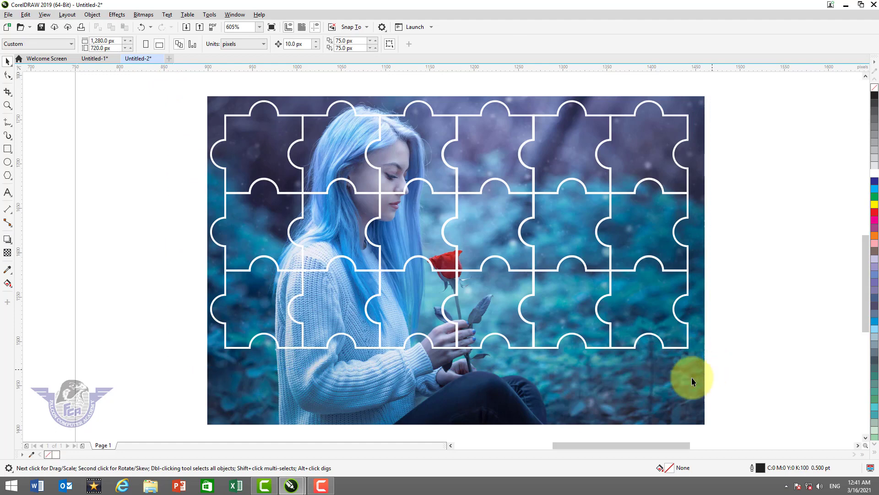
{"action": "left_click_drag", "start_coordinate": [449, 352], "coordinate": [449, 374]}
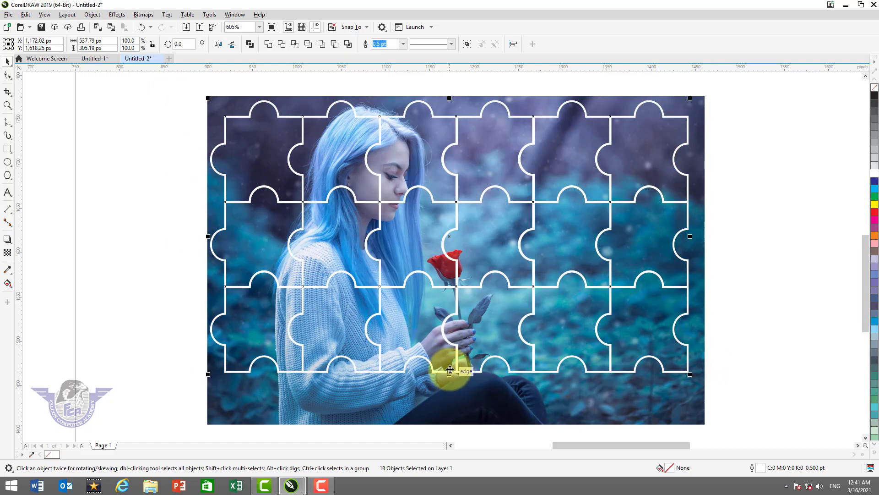
- Group the 18 puzzle pieces and centre the group horizontally and vertically on the photo
{"action": "key", "text": "ctrl+g"}
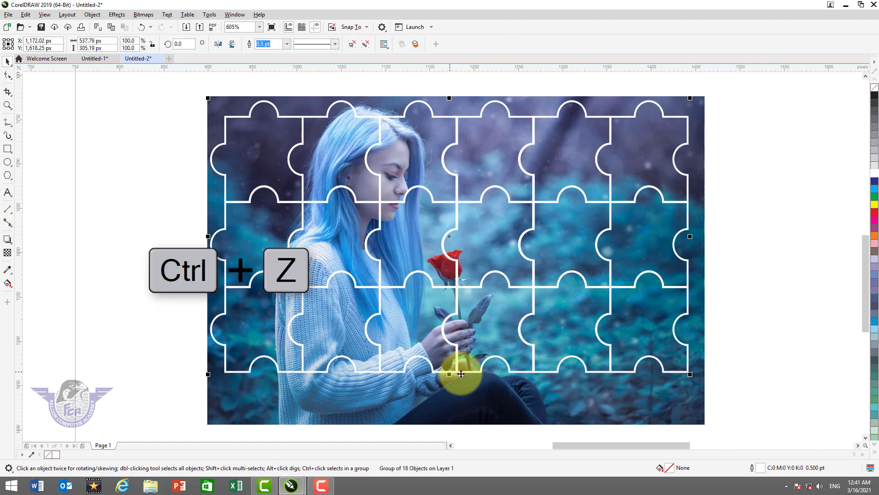
{"action": "left_click", "coordinate": [514, 398], "text": "shift"}
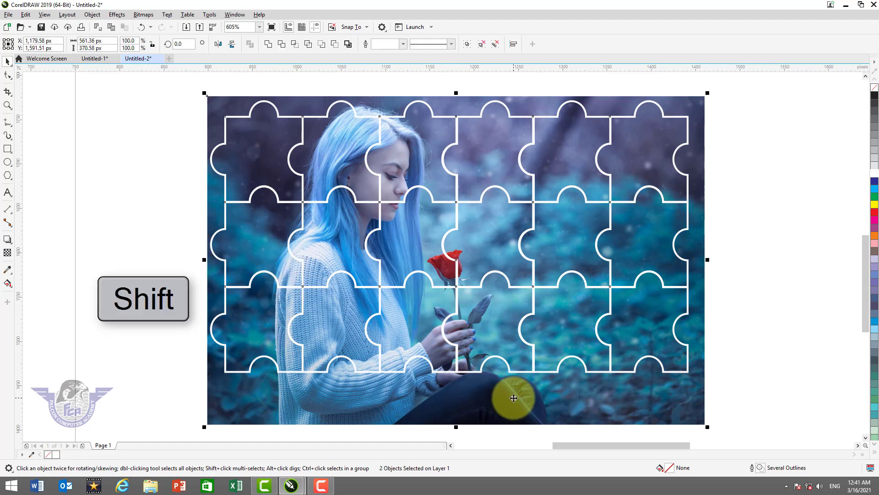
{"action": "key", "text": "c"}
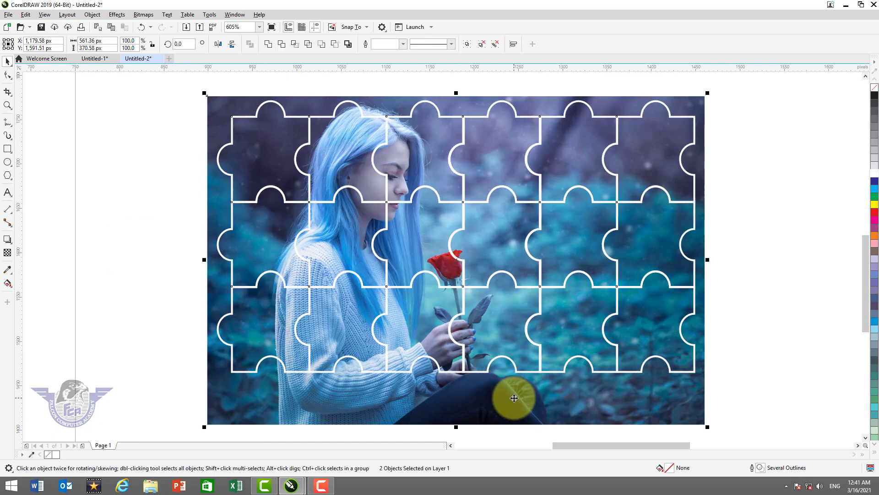
{"action": "key", "text": "e"}
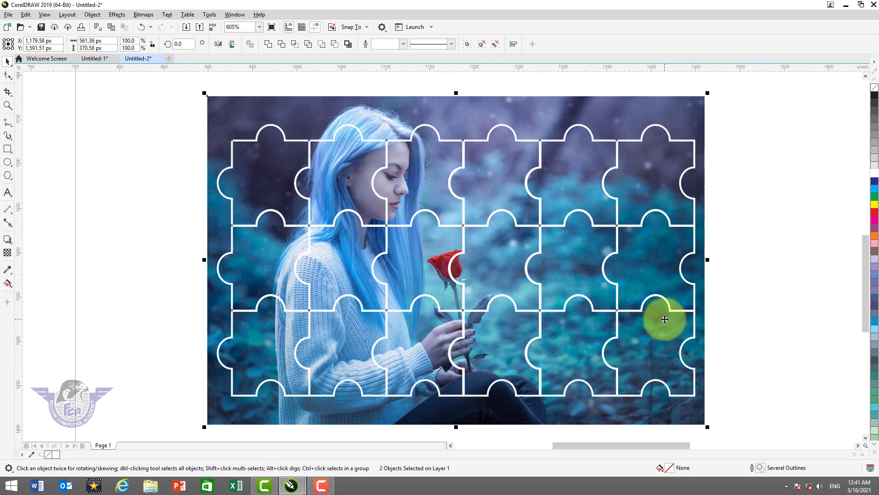
{"action": "left_click", "coordinate": [737, 325]}
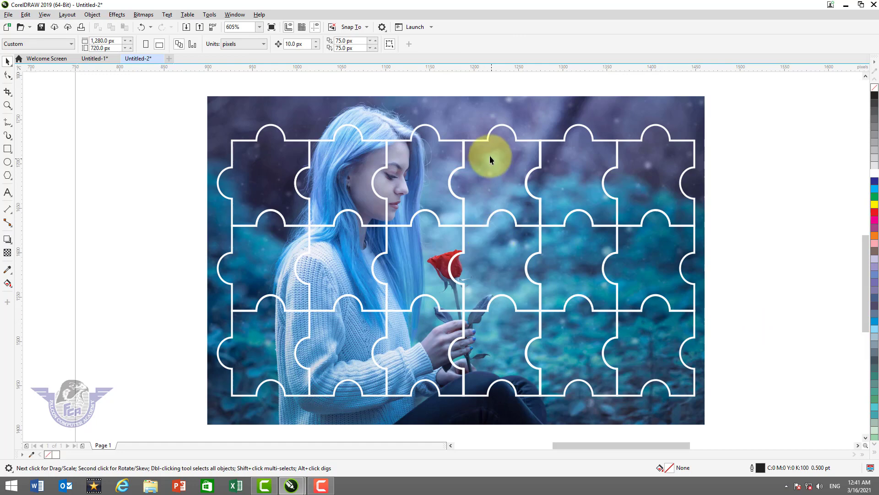
- Place the photo inside the grouped puzzle pieces as a PowerClip
{"action": "left_click", "coordinate": [512, 106]}
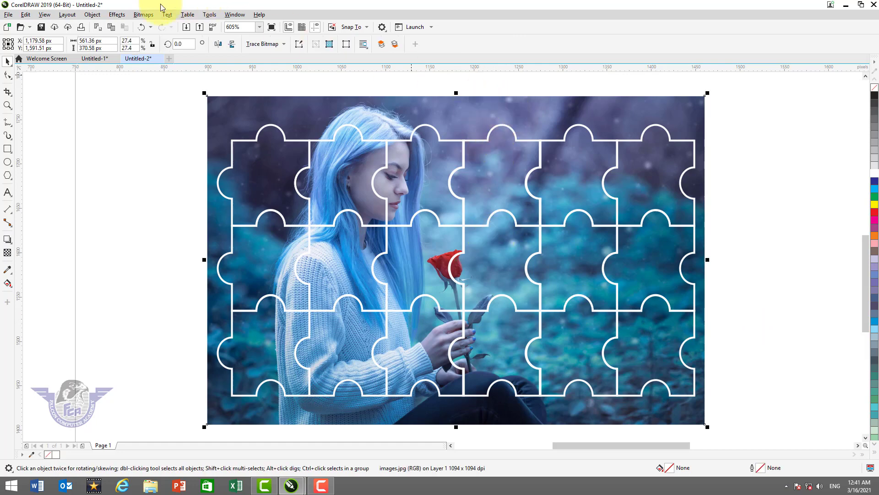
{"action": "left_click", "coordinate": [91, 15]}
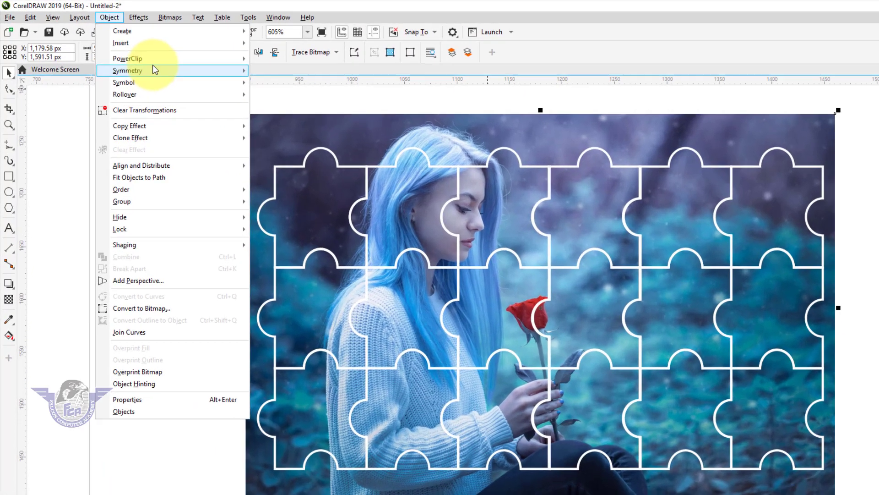
{"action": "mouse_move", "coordinate": [129, 49]}
{"action": "left_click", "coordinate": [352, 83]}
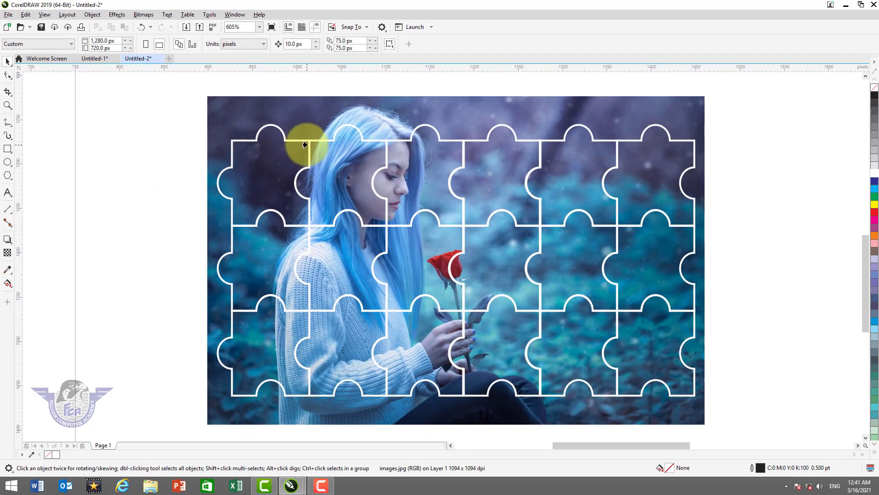
{"action": "left_click", "coordinate": [304, 144]}
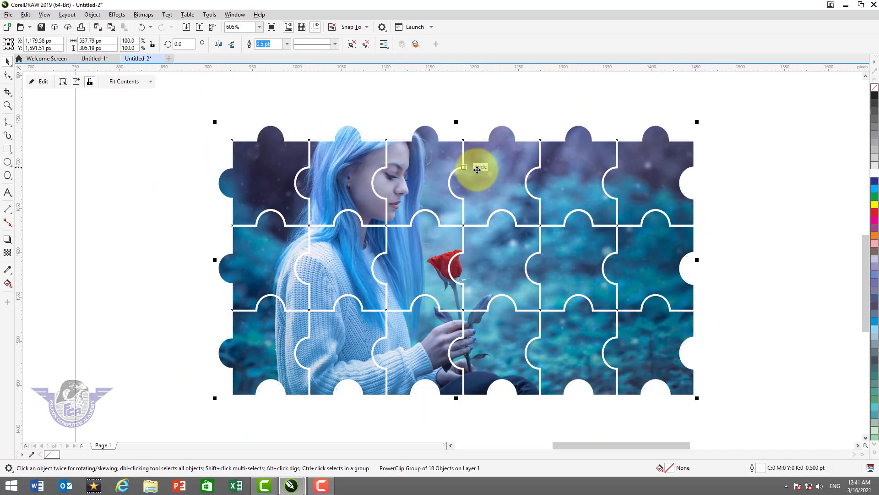
- Ungroup the PowerClip puzzle into individual photo pieces and deselect them
{"action": "right_click", "coordinate": [423, 169]}
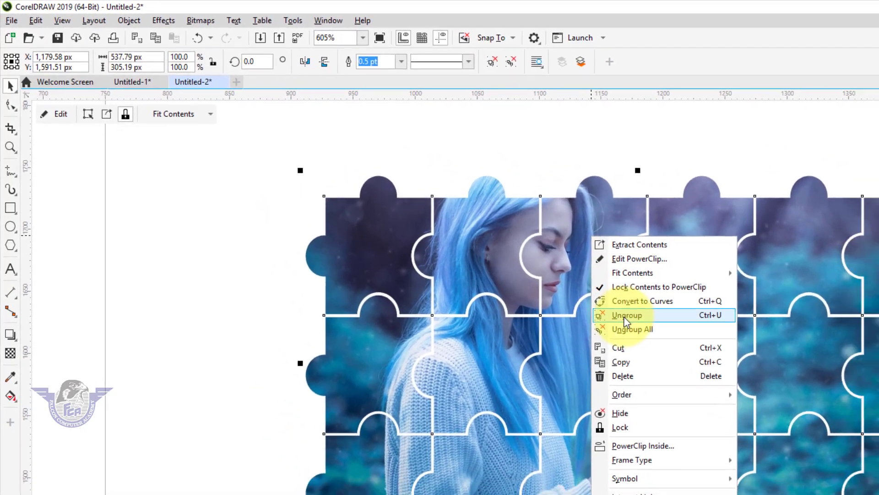
{"action": "left_click", "coordinate": [626, 315]}
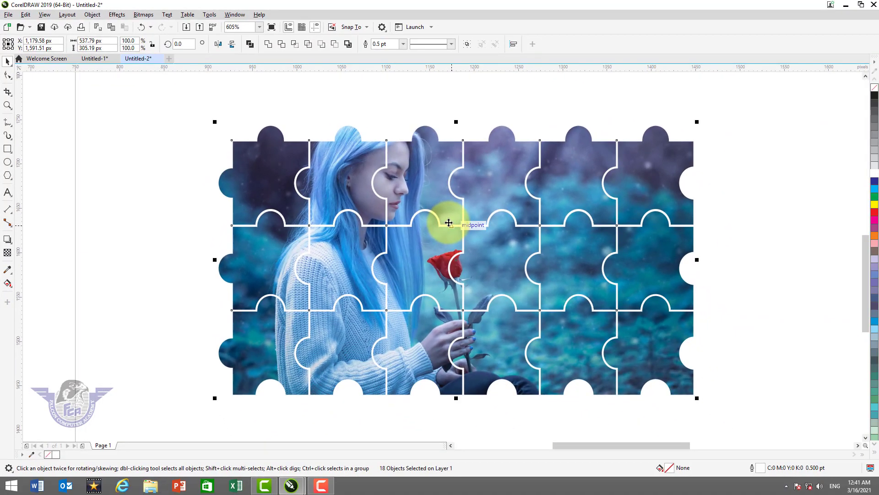
{"action": "scroll", "coordinate": [448, 222], "scroll_direction": "down", "scroll_amount": 2}
{"action": "left_click", "coordinate": [585, 277]}
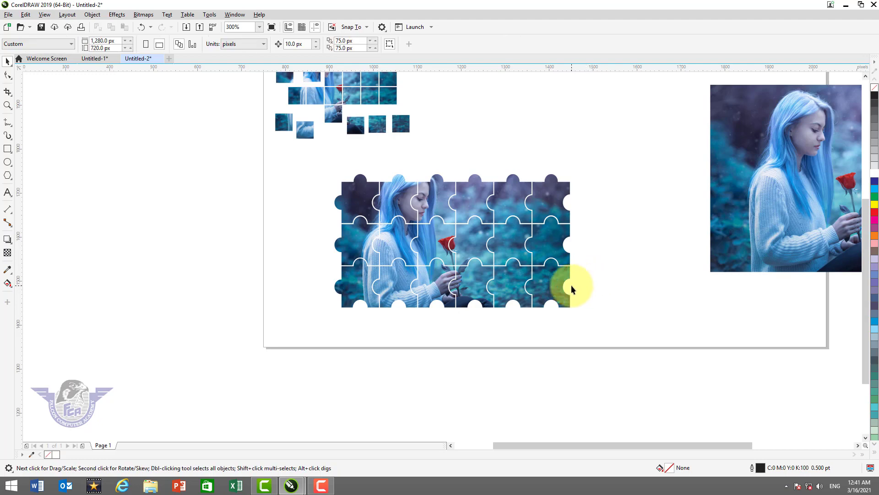
- Scatter seven pieces from the puzzle's right end away from the rest, leaving gaps between them
{"action": "left_click_drag", "start_coordinate": [555, 289], "coordinate": [581, 301]}
{"action": "left_click_drag", "start_coordinate": [548, 247], "coordinate": [571, 244]}
{"action": "left_click_drag", "start_coordinate": [522, 296], "coordinate": [545, 338]}
{"action": "left_click_drag", "start_coordinate": [485, 279], "coordinate": [533, 244]}
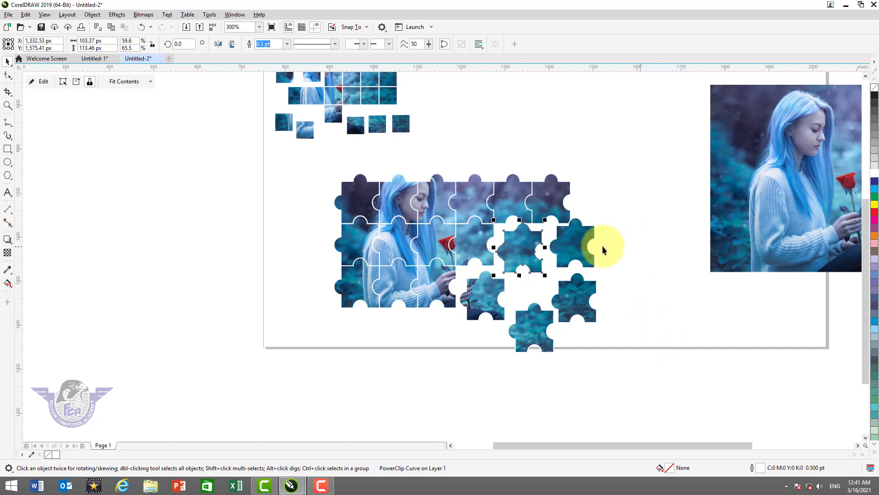
{"action": "left_click_drag", "start_coordinate": [557, 209], "coordinate": [579, 191]}
{"action": "left_click_drag", "start_coordinate": [514, 207], "coordinate": [524, 193]}
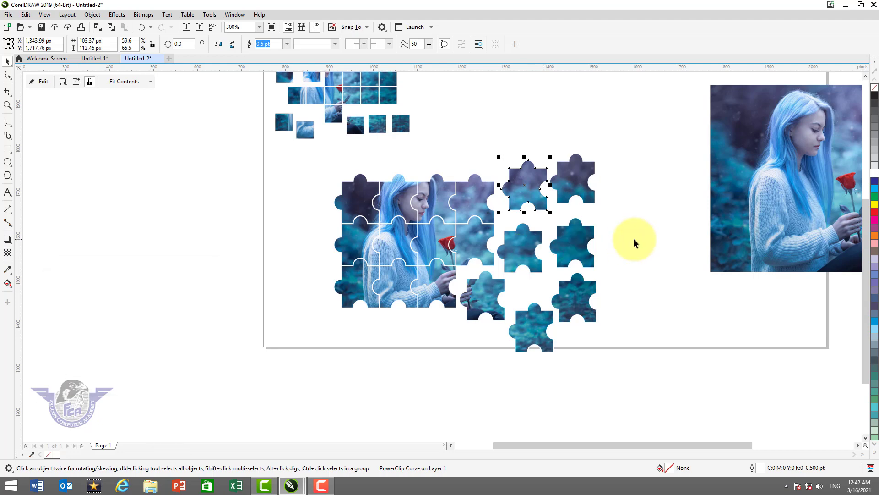
- Scale the uncut photo down to about 395 × 261 px and place it in the page's upper-right area
{"action": "scroll", "coordinate": [633, 239], "scroll_direction": "down", "scroll_amount": 1}
{"action": "left_click_drag", "start_coordinate": [703, 234], "coordinate": [658, 224]}
{"action": "left_click_drag", "start_coordinate": [771, 246], "coordinate": [717, 212]}
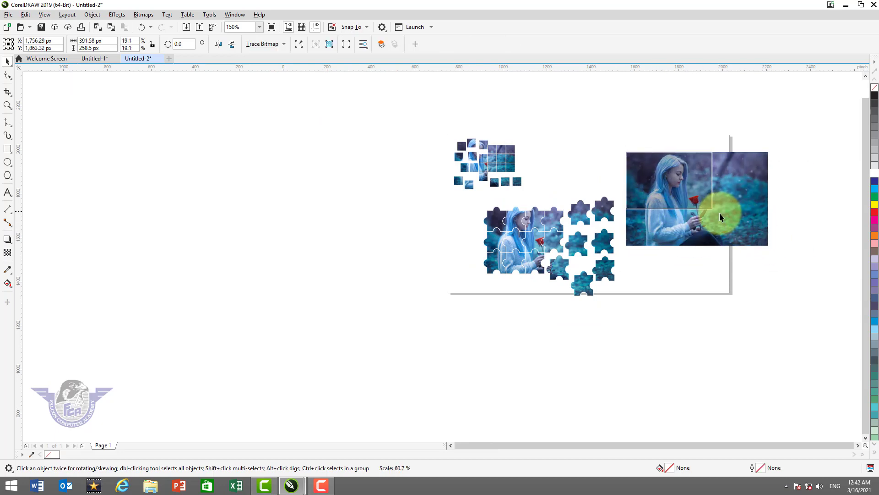
{"action": "key", "text": "z"}
{"action": "left_click_drag", "start_coordinate": [589, 137], "coordinate": [748, 243]}
{"action": "left_click_drag", "start_coordinate": [558, 220], "coordinate": [585, 197]}
- Draw a thin horizontal rectangle about 451 × 29 px across the upper part of the uncut photo
{"action": "left_click", "coordinate": [8, 149]}
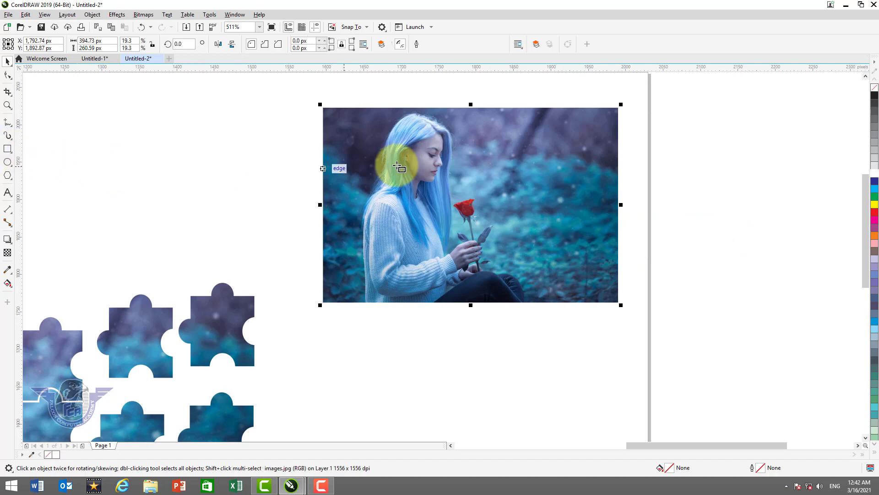
{"action": "left_click_drag", "start_coordinate": [309, 117], "coordinate": [647, 140]}
{"action": "left_click", "coordinate": [7, 61]}
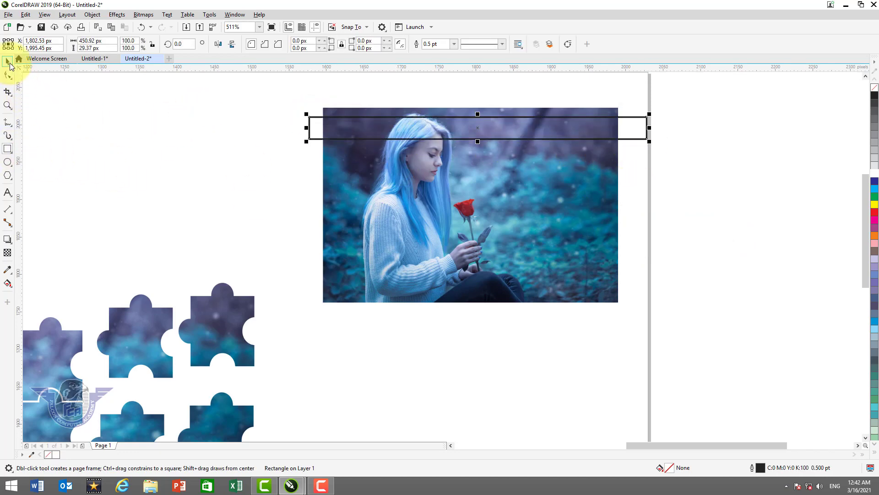
- Give the rectangle a white outline and narrow it from both ends to the photo's width, about 395 × 29 px
{"action": "right_click", "coordinate": [875, 176]}
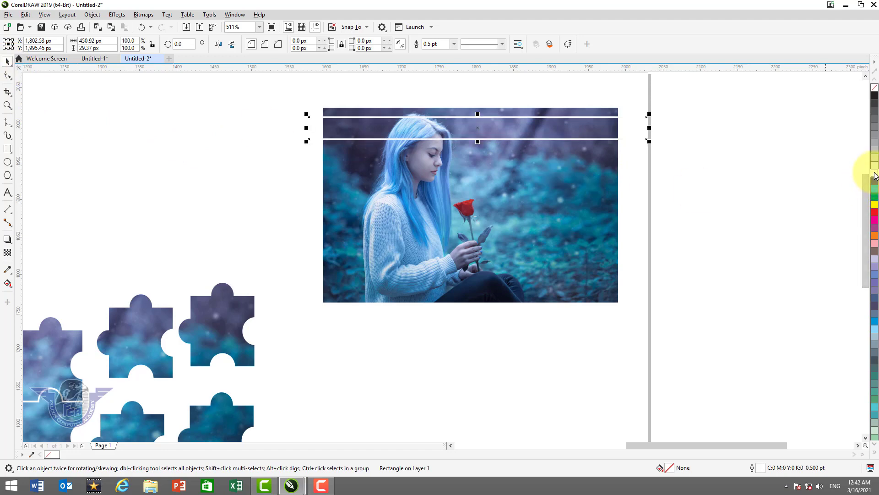
{"action": "key", "text": "z"}
{"action": "left_click_drag", "start_coordinate": [287, 102], "coordinate": [692, 189]}
{"action": "left_click_drag", "start_coordinate": [776, 218], "coordinate": [717, 218]}
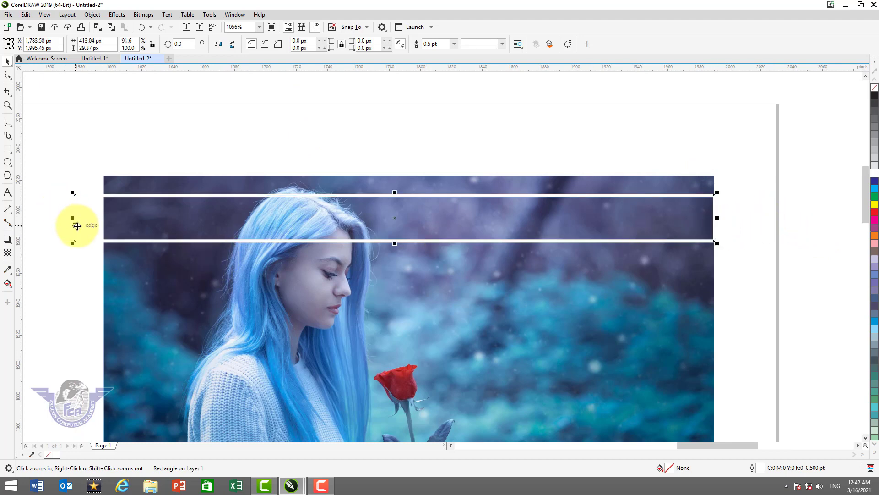
{"action": "left_click_drag", "start_coordinate": [72, 217], "coordinate": [101, 218]}
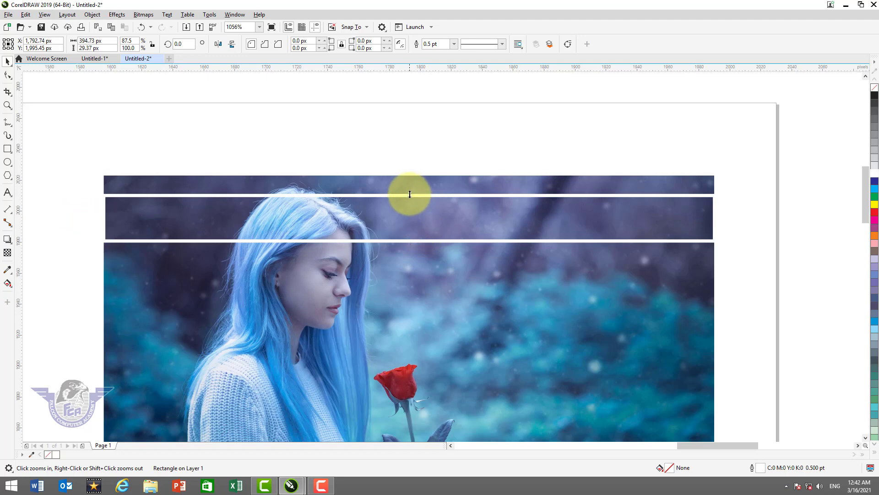
- Duplicate the strip directly below itself and repeat the duplication down the photo until eight stacked strips cover it
{"action": "left_click_drag", "start_coordinate": [410, 194], "coordinate": [407, 254]}
{"action": "left_click_drag", "start_coordinate": [397, 246], "coordinate": [497, 299]}
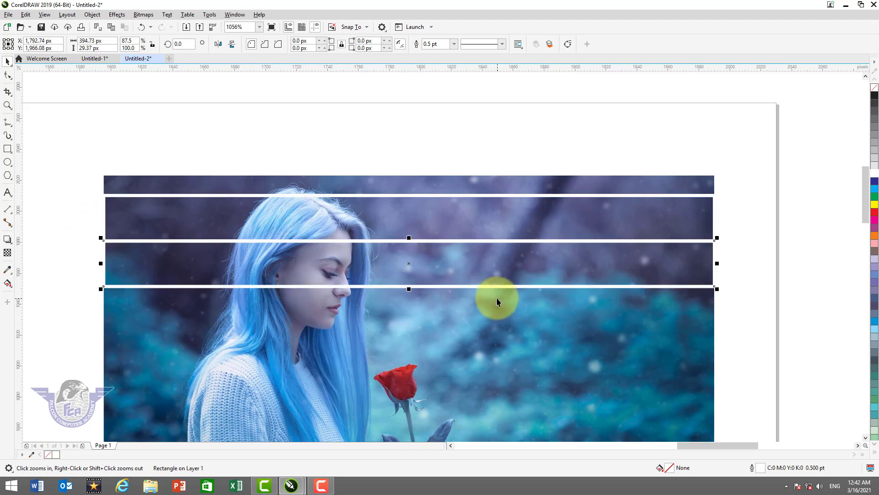
{"action": "key", "text": "ctrl+r"}
{"action": "key", "text": "ctrl+r"}
{"action": "key", "text": "ctrl+r"}
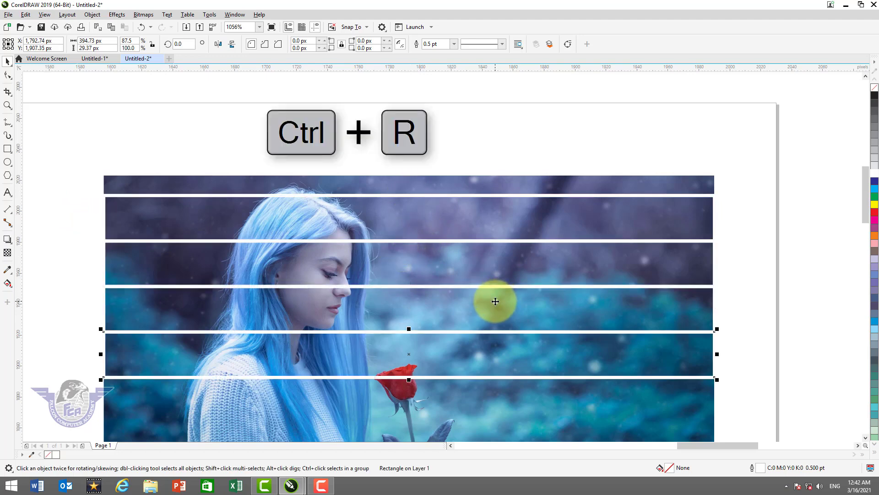
{"action": "scroll", "coordinate": [495, 299], "scroll_direction": "down", "scroll_amount": 3}
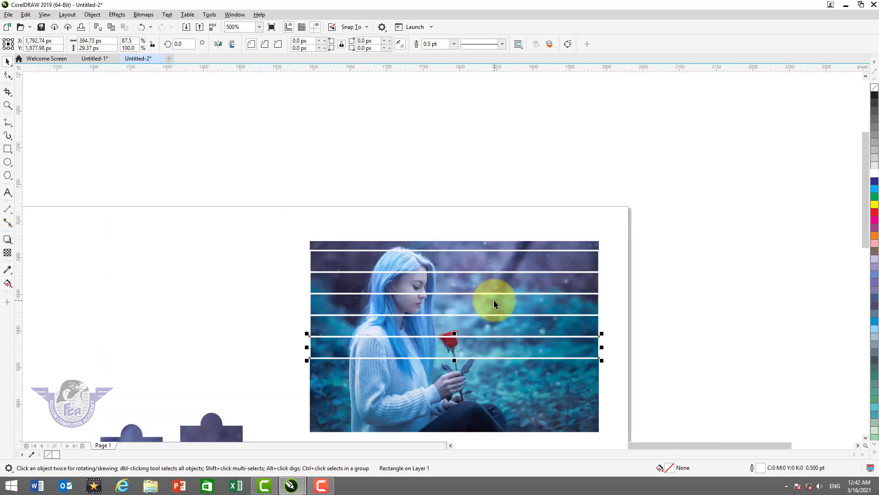
{"action": "key", "text": "ctrl+r"}
{"action": "key", "text": "ctrl+r"}
{"action": "key", "text": "ctrl+r"}
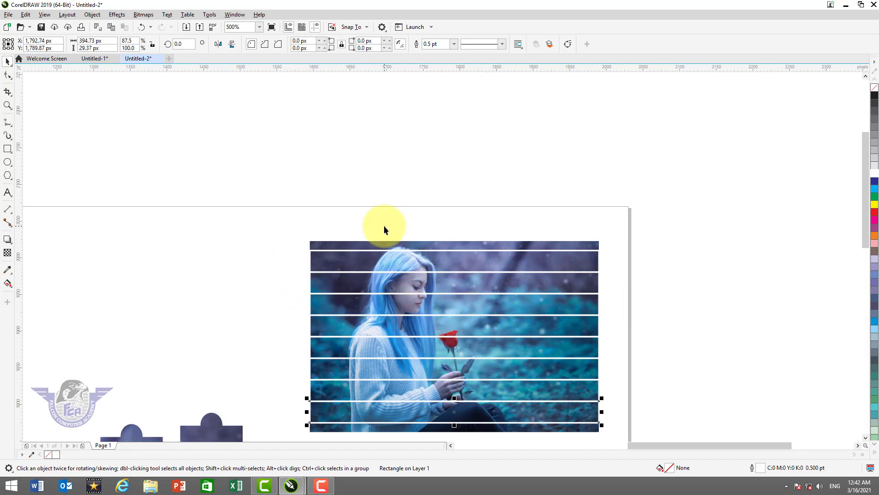
- Group the eight strips and place the photo inside the group as a PowerClip
{"action": "left_click_drag", "start_coordinate": [275, 224], "coordinate": [746, 339]}
{"action": "key", "text": "ctrl+g"}
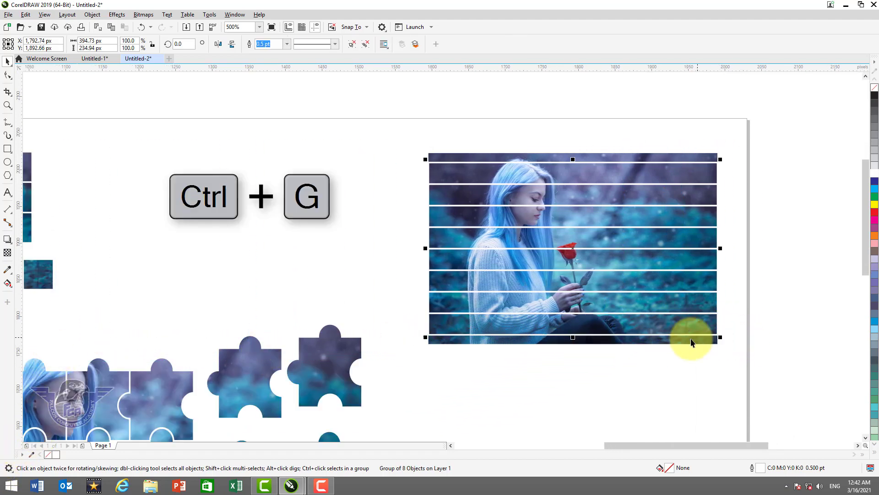
{"action": "left_click", "coordinate": [701, 348]}
{"action": "left_click", "coordinate": [707, 343]}
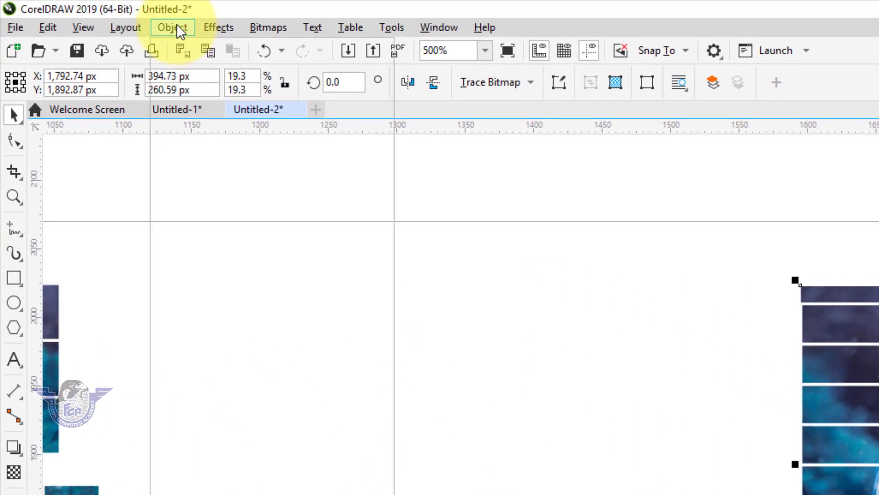
{"action": "left_click", "coordinate": [178, 27]}
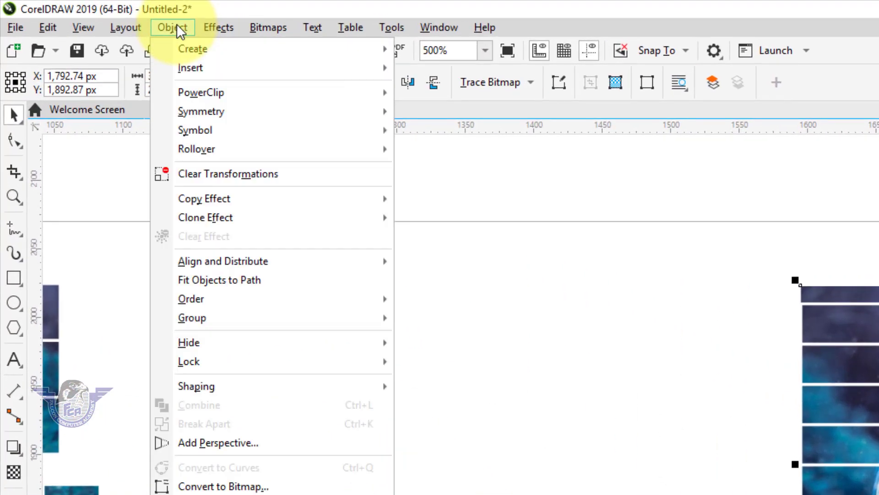
{"action": "mouse_move", "coordinate": [200, 91]}
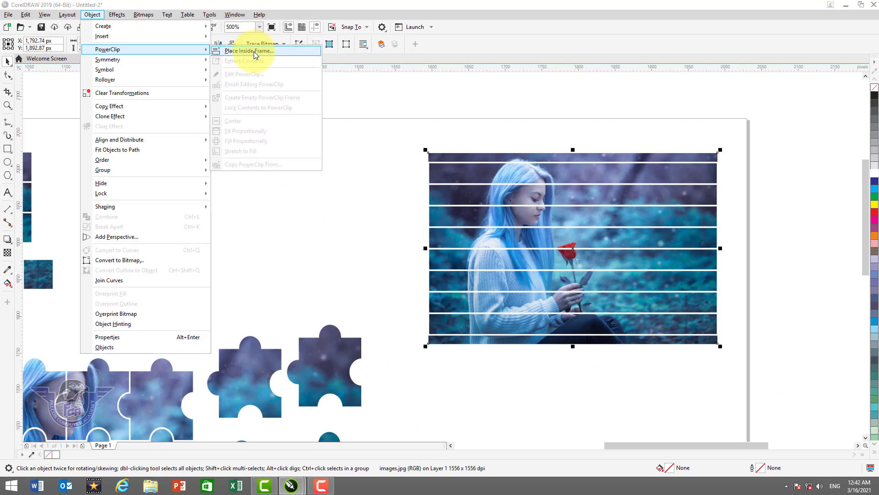
{"action": "left_click", "coordinate": [254, 51]}
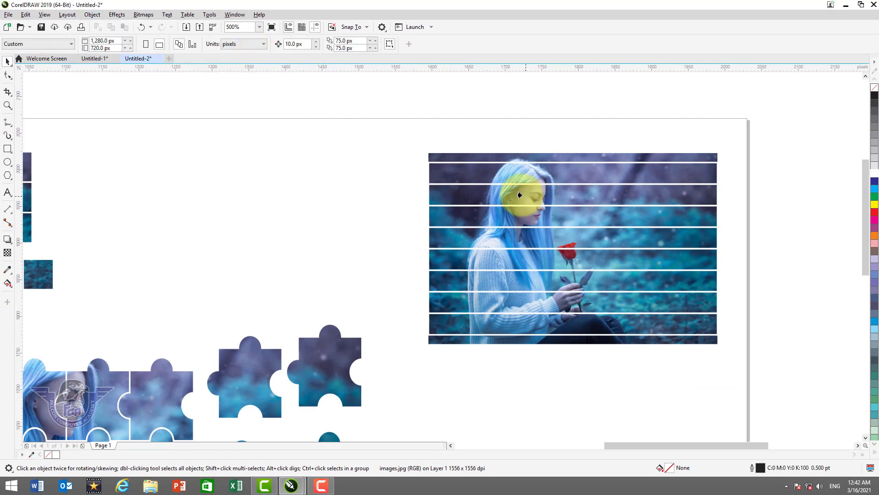
{"action": "left_click", "coordinate": [479, 183]}
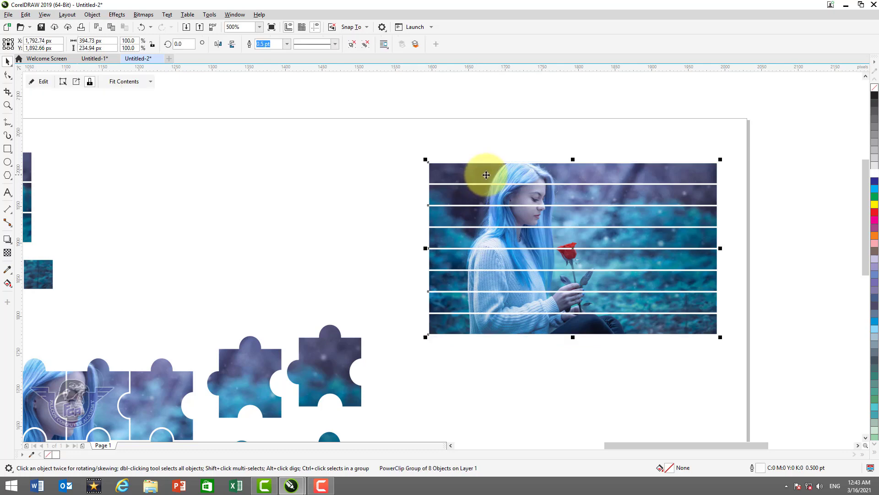
- Ungroup the PowerClip strips into individual photo pieces and deselect them
{"action": "right_click", "coordinate": [486, 179]}
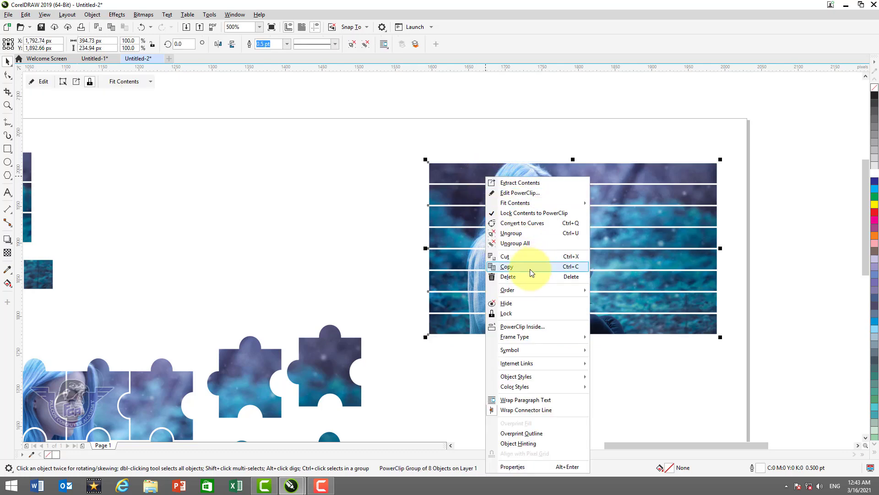
{"action": "key", "text": "Escape"}
{"action": "left_click", "coordinate": [533, 166], "text": "ctrl"}
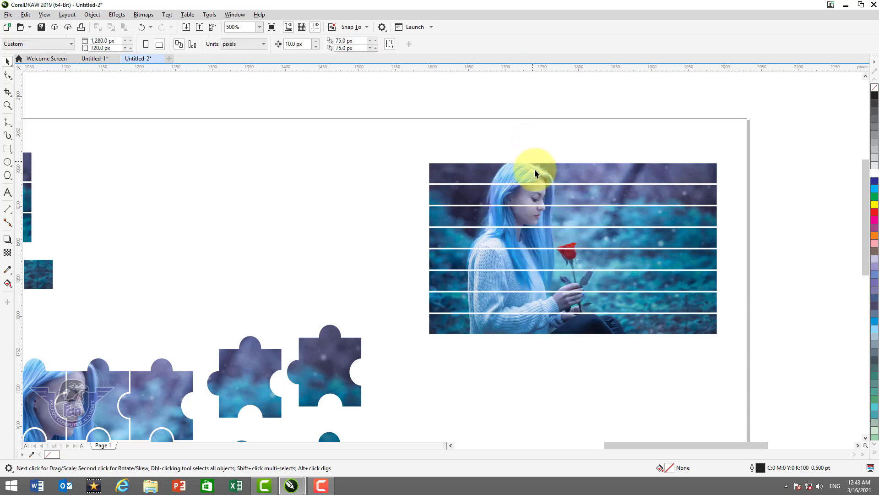
- Pull the photo apart by moving the first strip up, the last strip down, and the second, third and fifth strips sideways
{"action": "left_click_drag", "start_coordinate": [534, 157], "coordinate": [530, 144]}
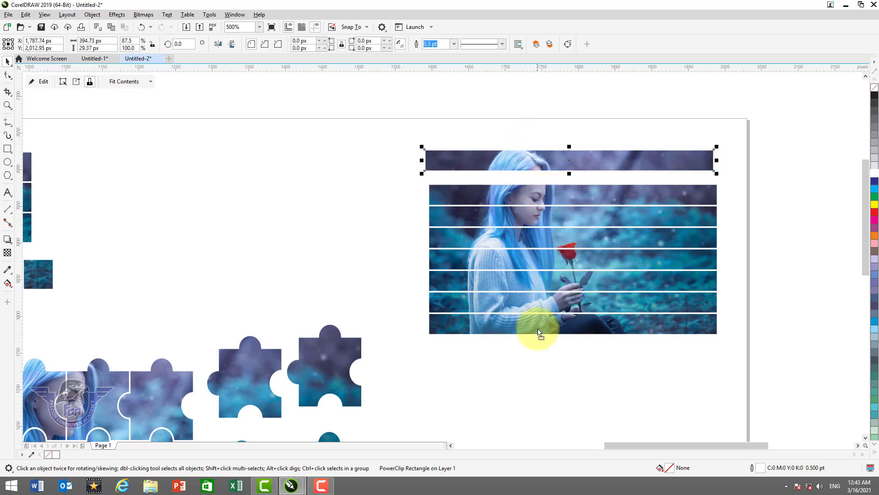
{"action": "left_click_drag", "start_coordinate": [540, 330], "coordinate": [542, 351]}
{"action": "left_click_drag", "start_coordinate": [530, 253], "coordinate": [477, 255]}
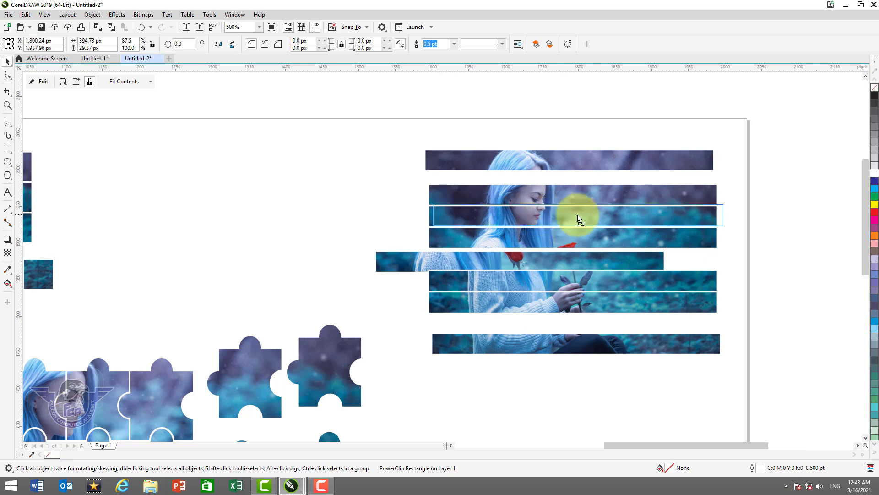
{"action": "left_click_drag", "start_coordinate": [578, 219], "coordinate": [618, 219]}
{"action": "left_click_drag", "start_coordinate": [561, 195], "coordinate": [532, 229]}
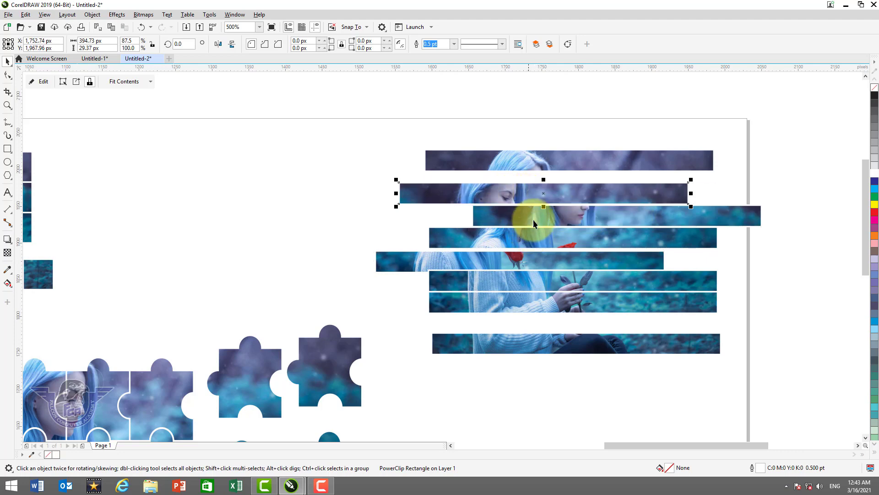
{"action": "left_click_drag", "start_coordinate": [543, 193], "coordinate": [547, 189]}
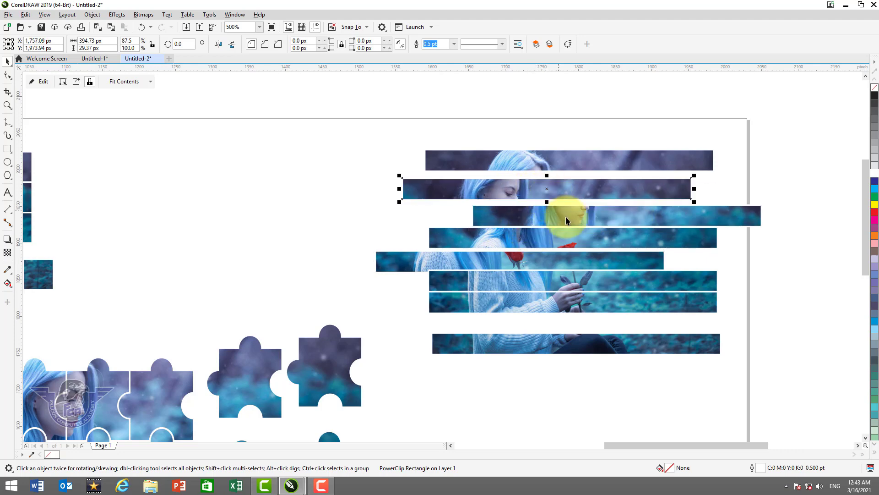
{"action": "left_click", "coordinate": [550, 241]}
{"action": "scroll", "coordinate": [550, 241], "scroll_direction": "down", "scroll_amount": 2}
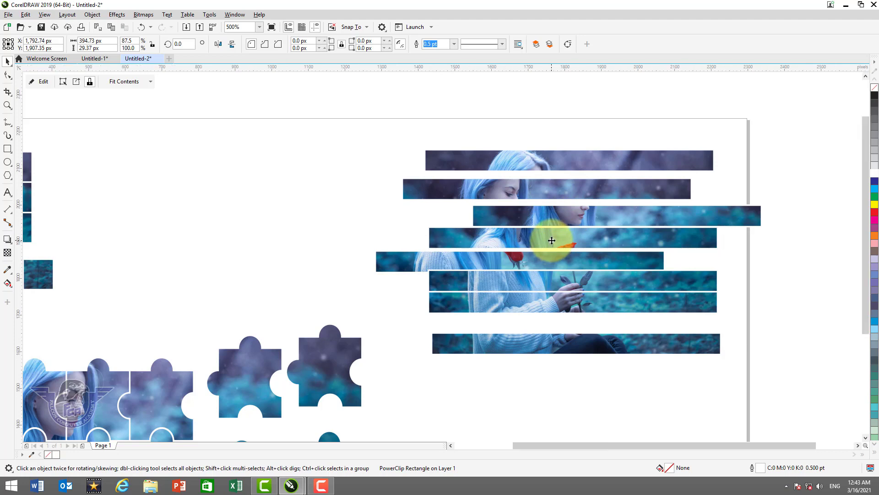